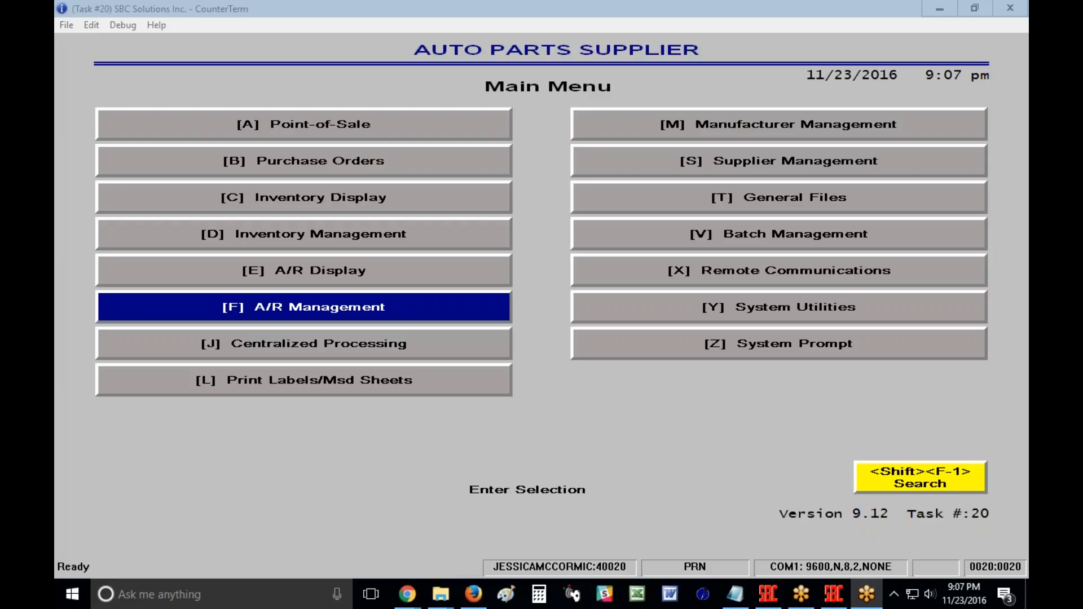
Step: Open the A/R Standard Reports from A/R Management
click(412, 319)
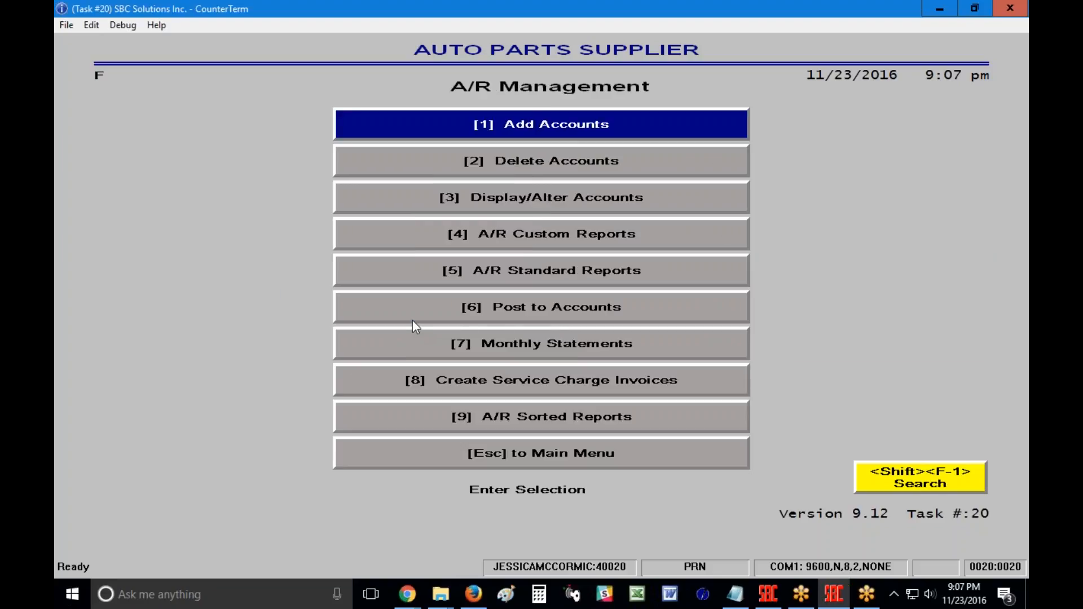
key(Down)
key(Down)
key(Down)
key(Down)
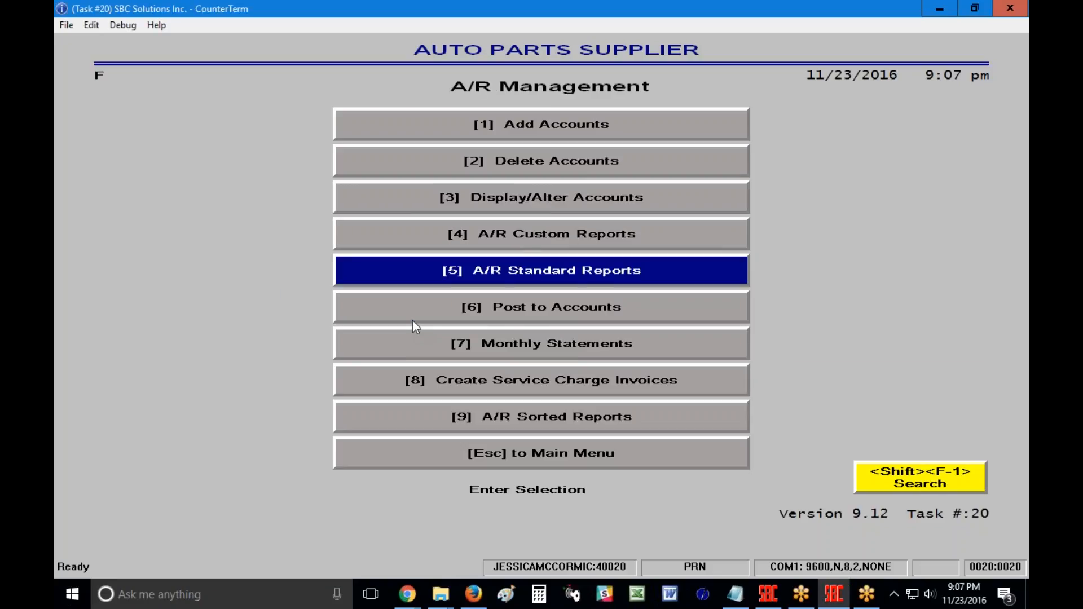
key(Return)
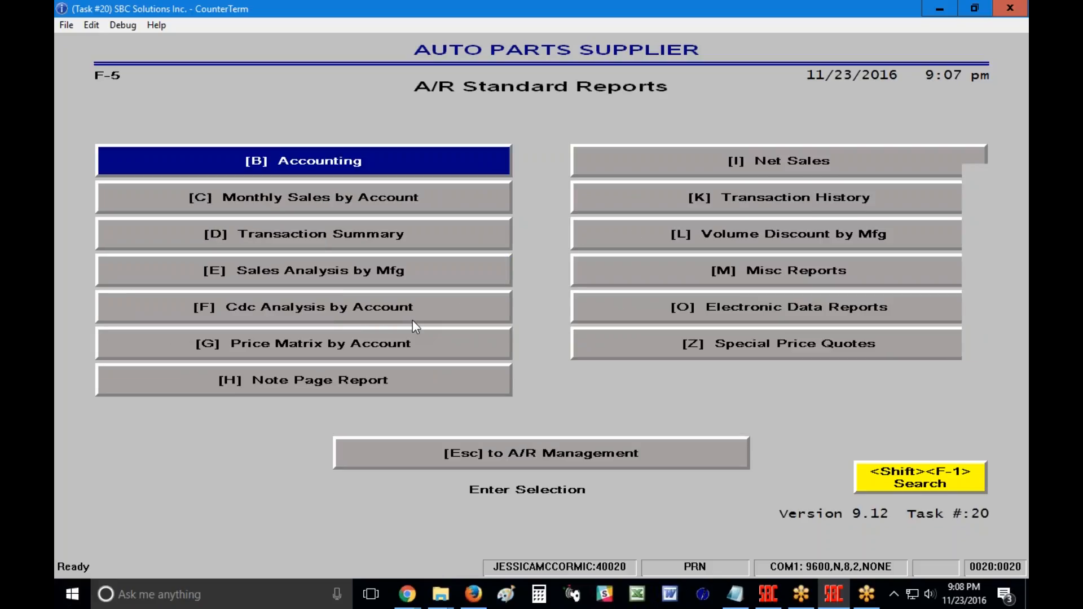
Step: Open Custom A/R Edit from the Accounting reports
key(Return)
key(Down)
key(Down)
key(Down)
key(Down)
key(Down)
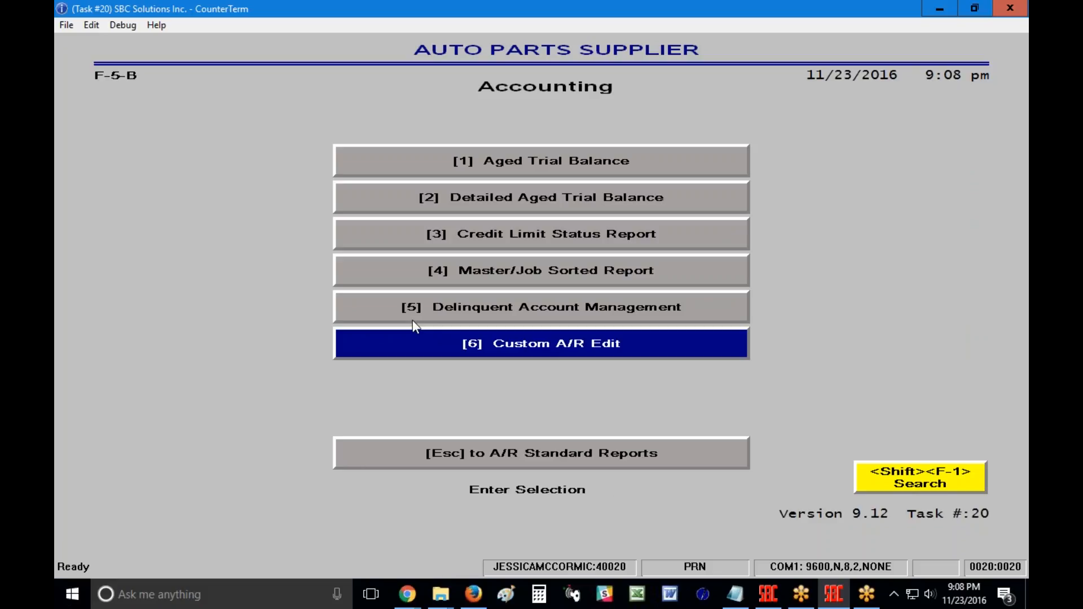
key(Return)
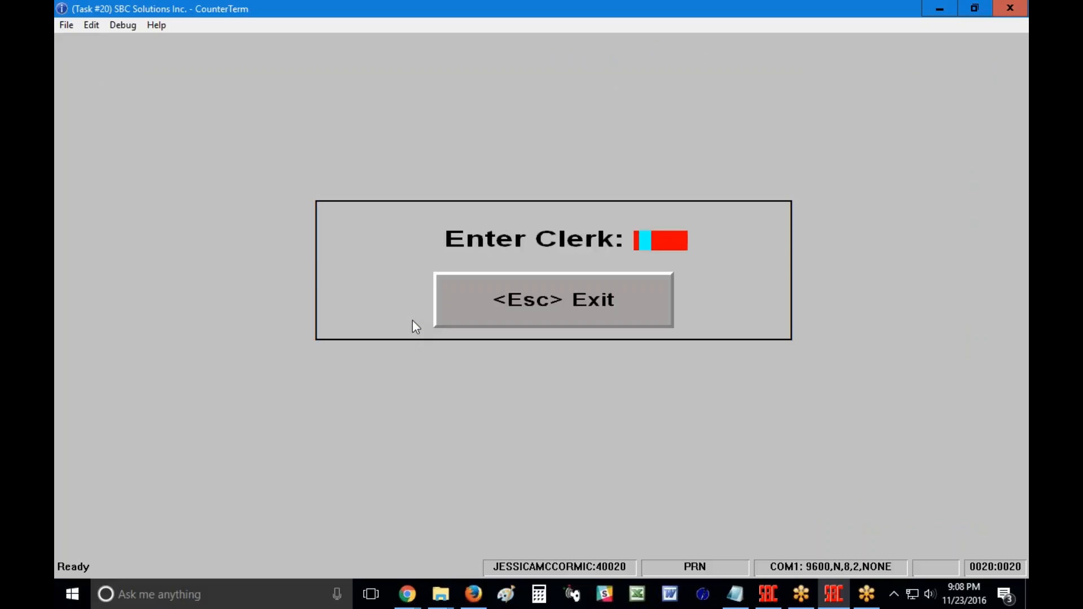
Step: Enter the clerk code and load the TXE Tax Exempt Update library job, continuing to its summary
text(**)
key(Return)
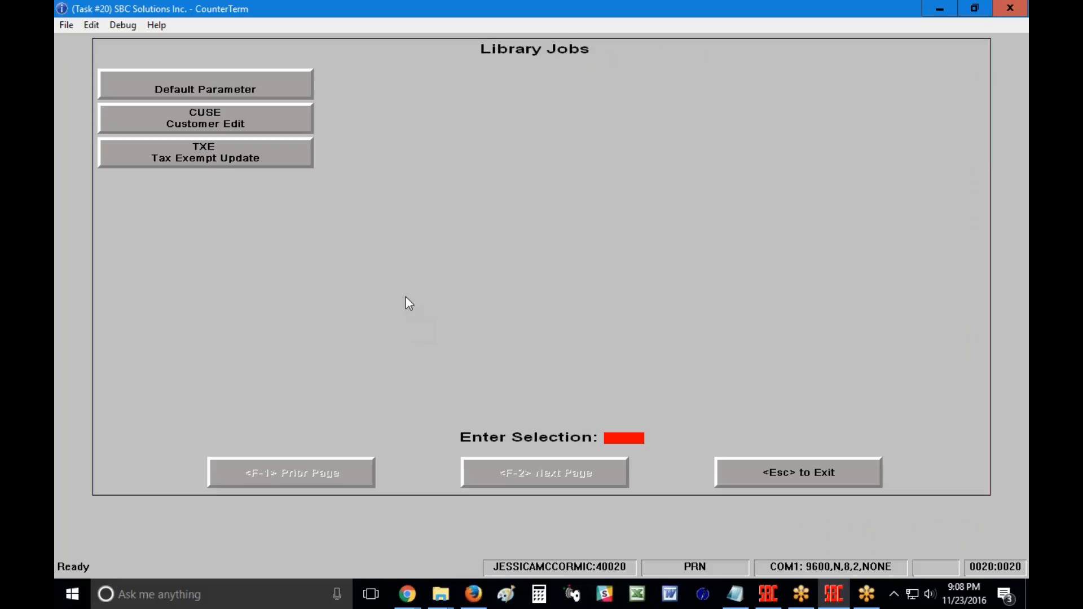
click(259, 154)
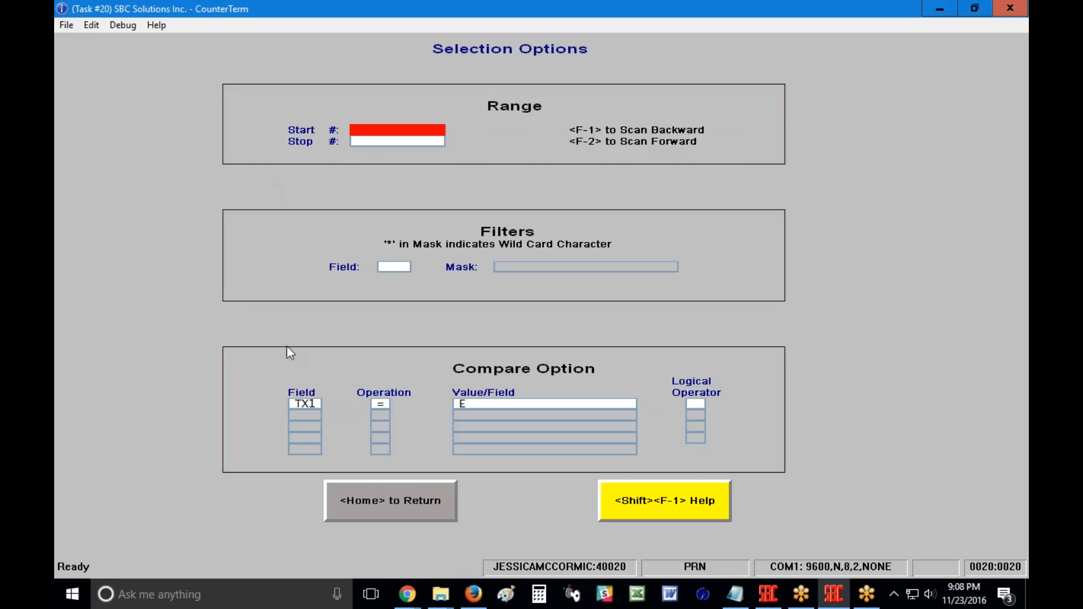
click(364, 495)
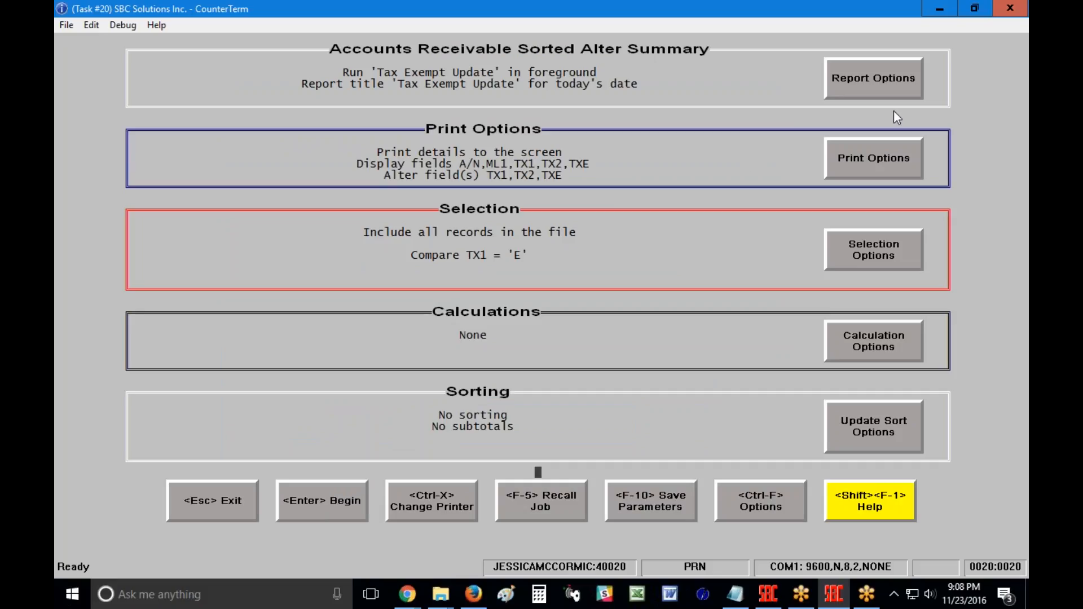
Step: Review the job's report date, title and background run setting in the report options, and return to the summary
click(885, 80)
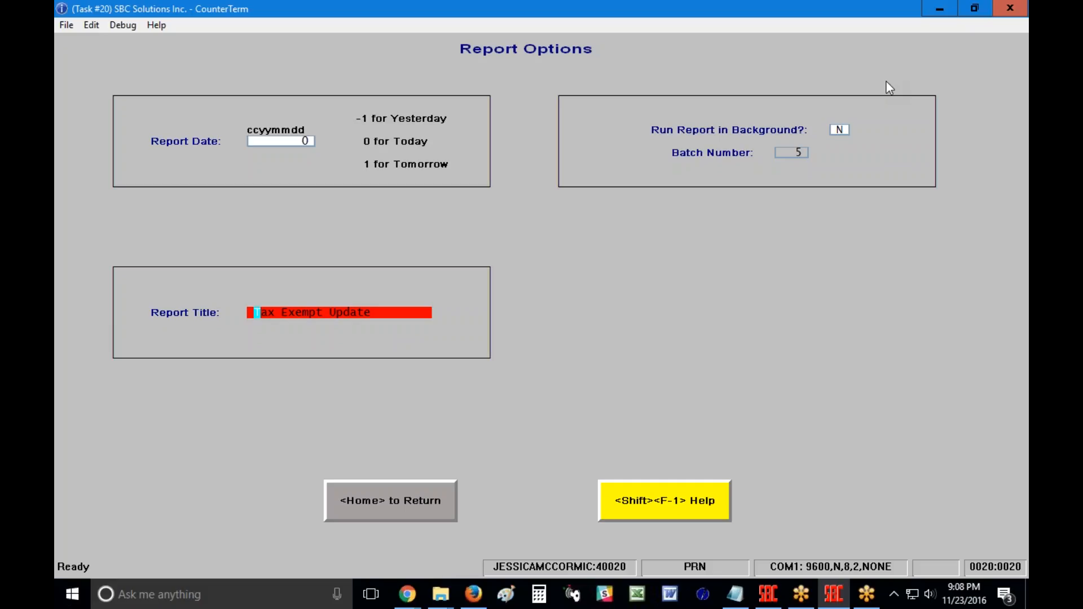
key(Return)
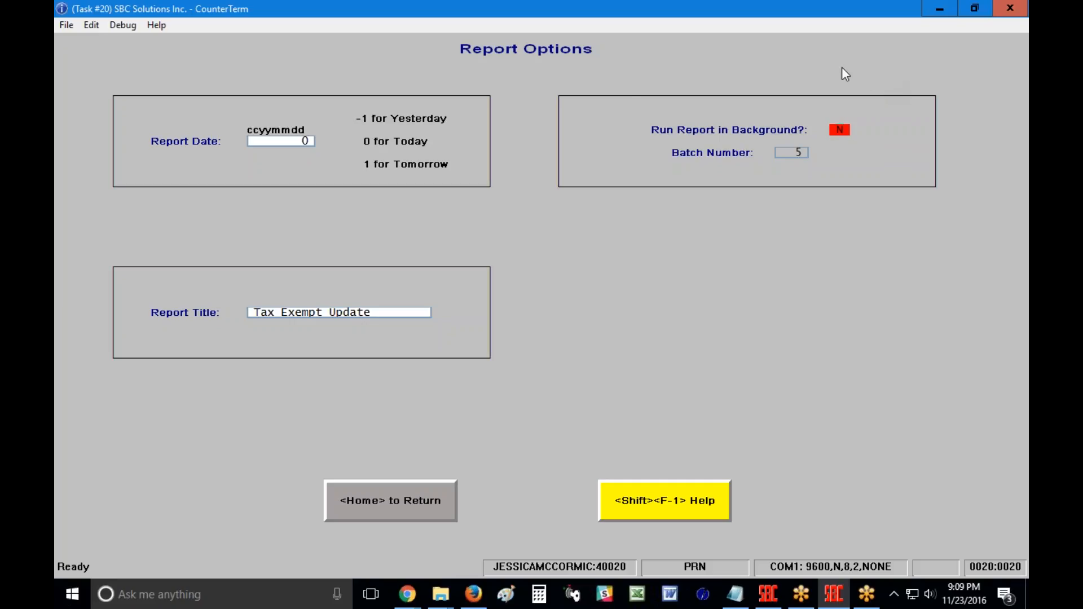
click(382, 501)
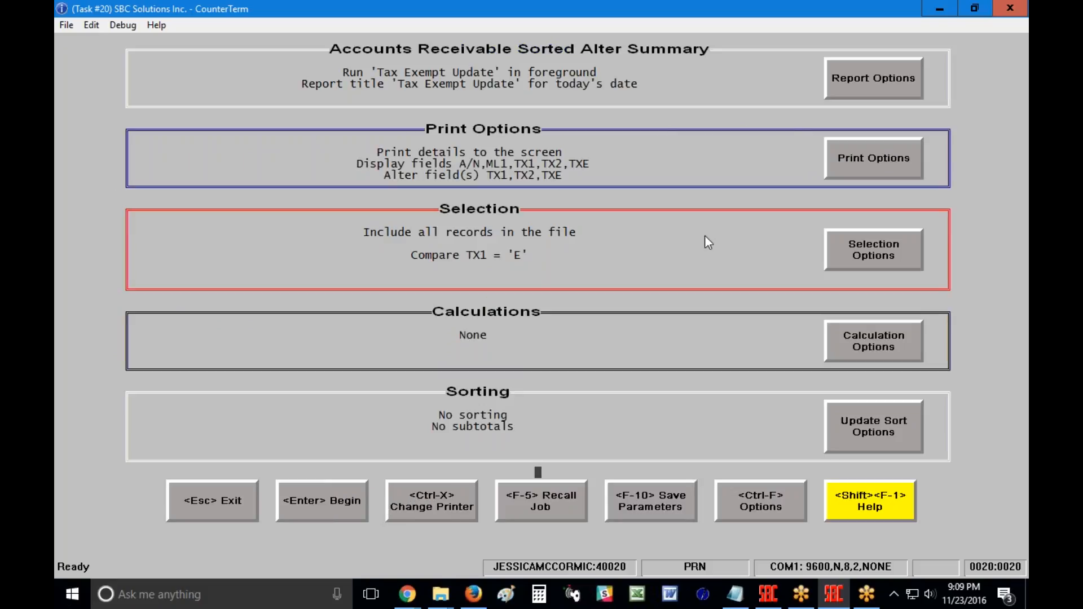
Step: In the print options, choose Screen output and No for Totals Only, accepting the caption, line spacing and top-of-form settings
click(889, 157)
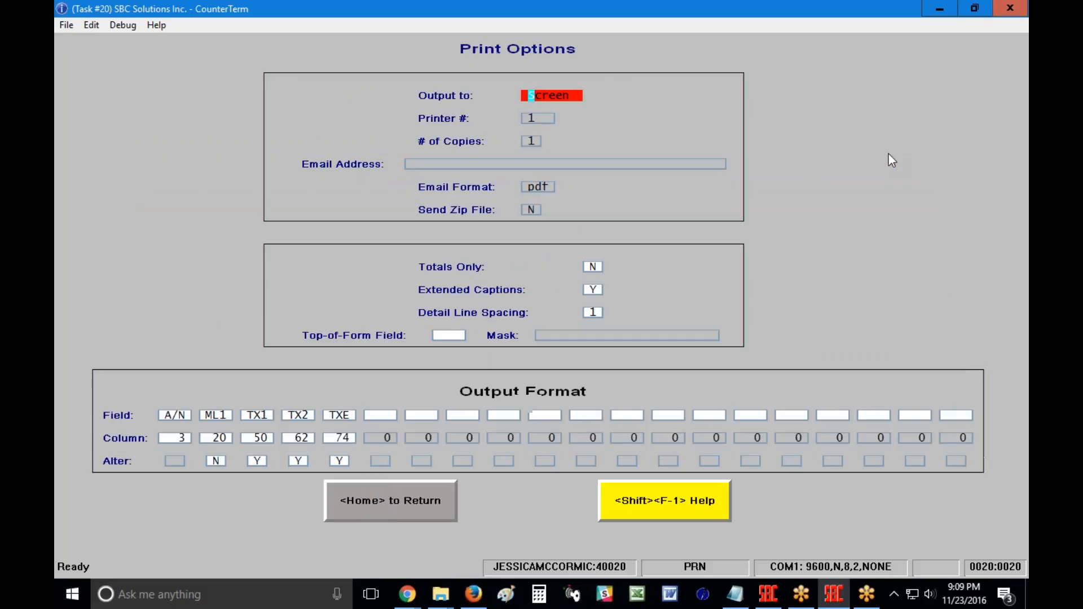
click(573, 98)
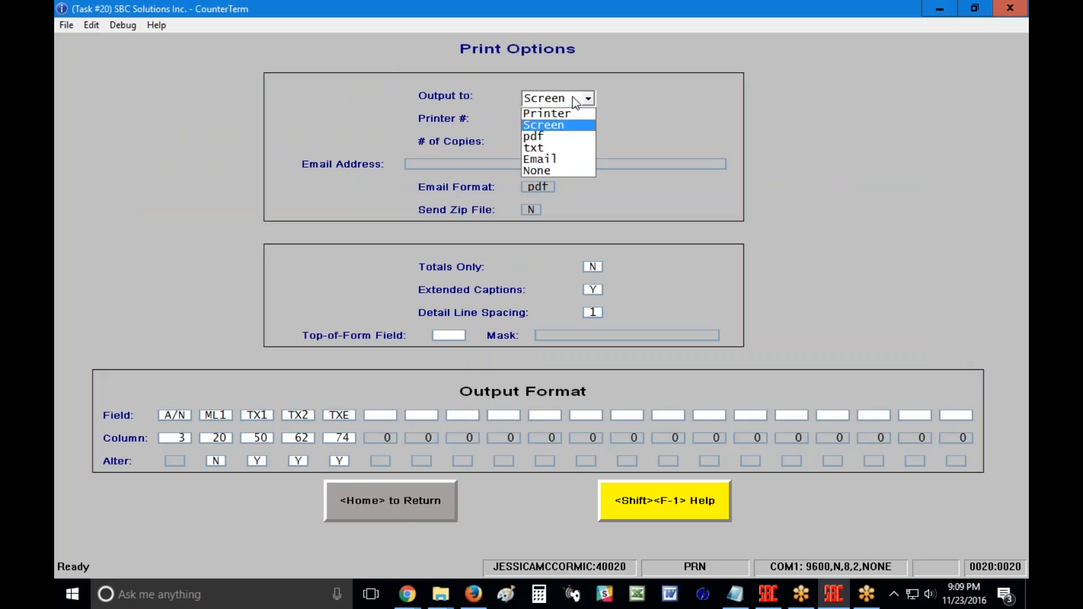
click(573, 126)
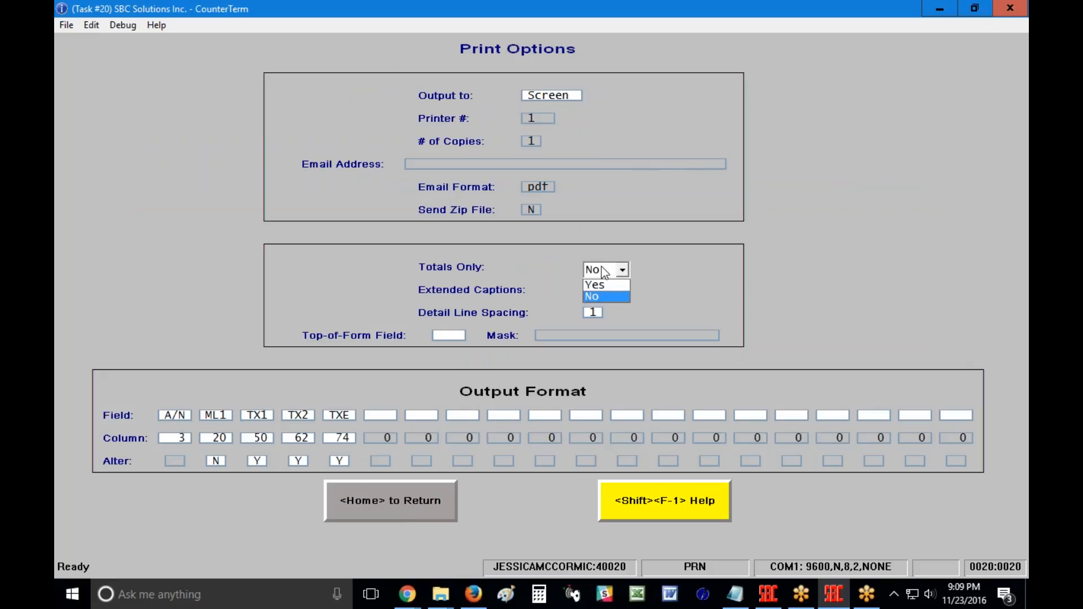
click(597, 296)
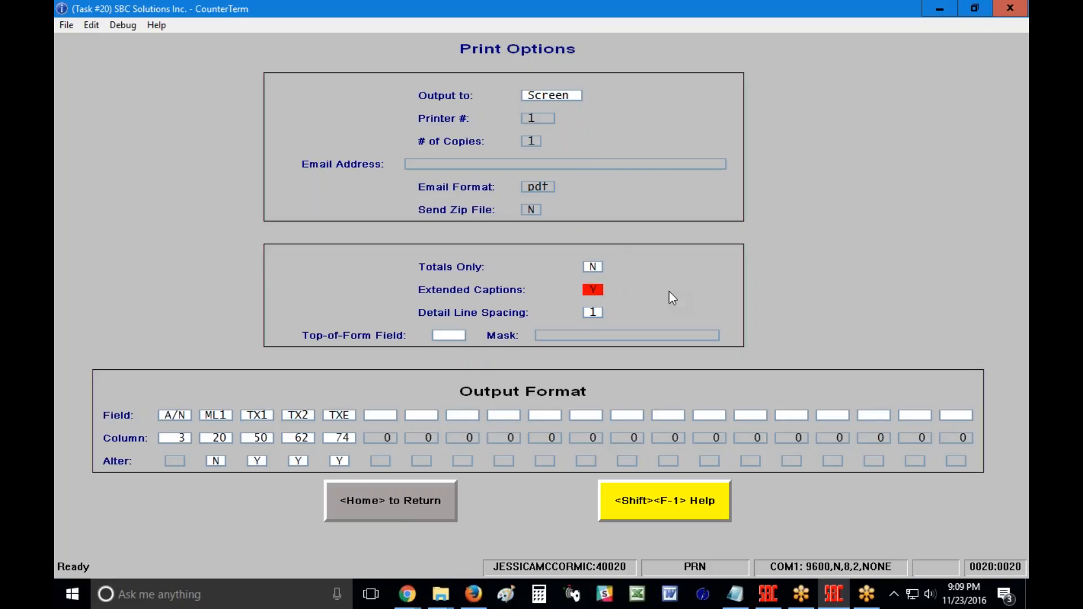
key(Return)
key(Return)
key(Return)
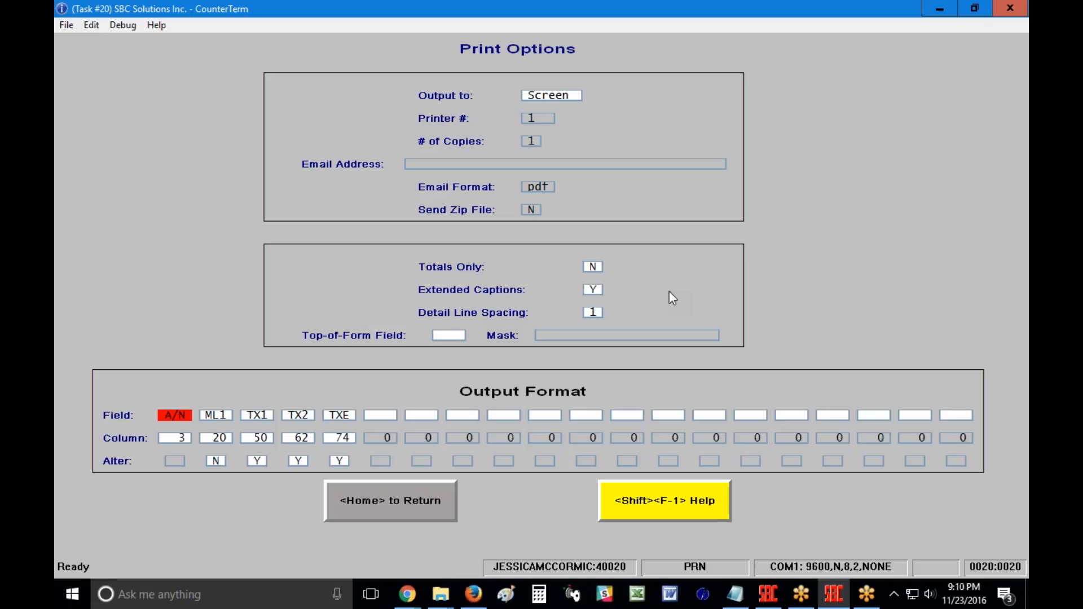
Step: Go through the output format entries for A/N, ML1, TX1, TX2 and TXE, checking their columns and alter flags
key(Return)
key(Return)
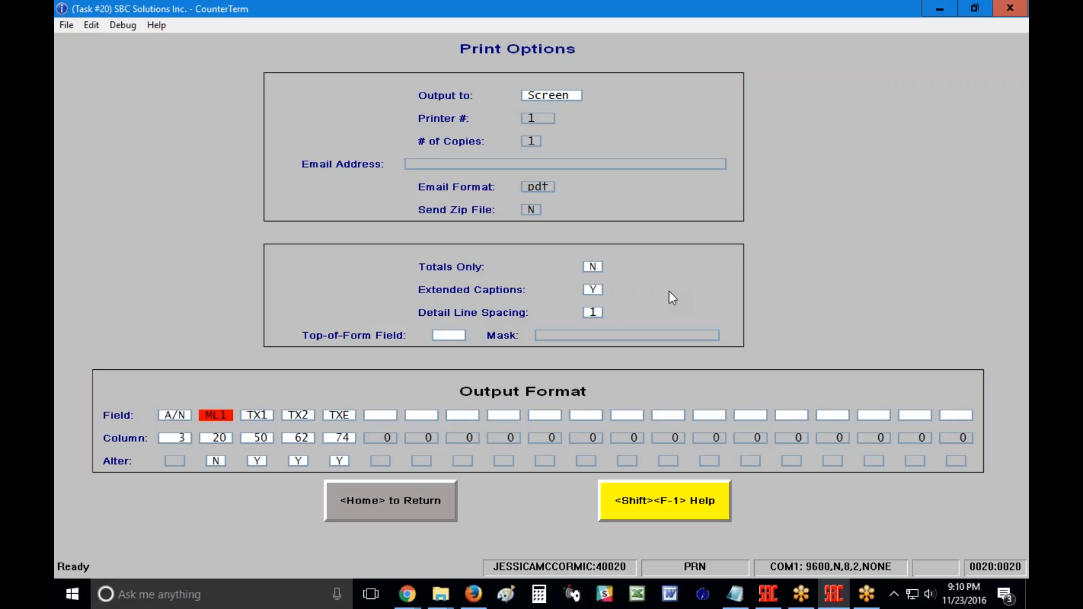
key(Return)
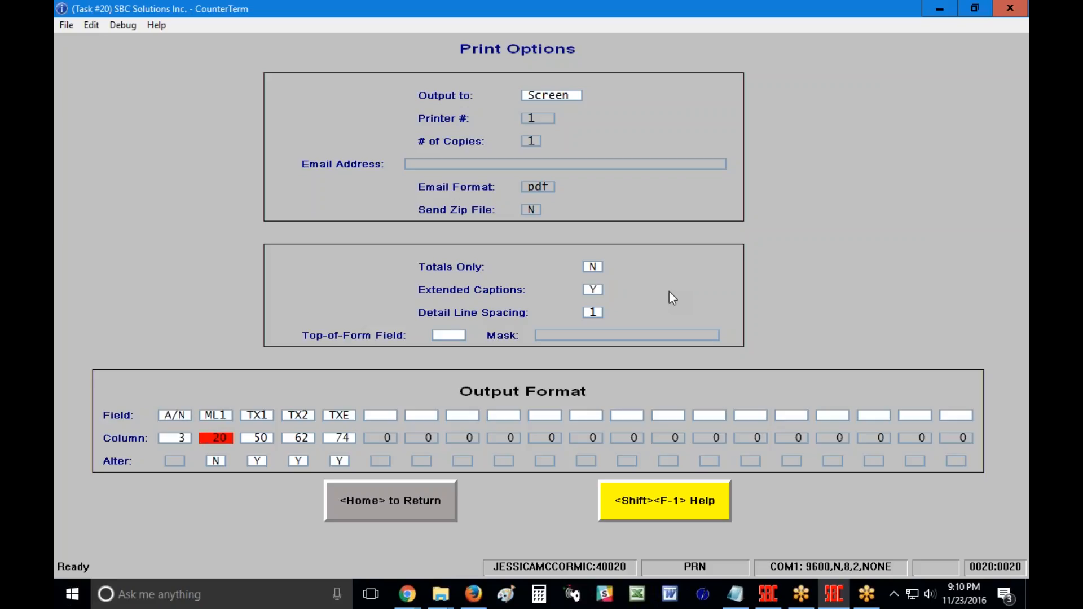
key(Return)
key(Return)
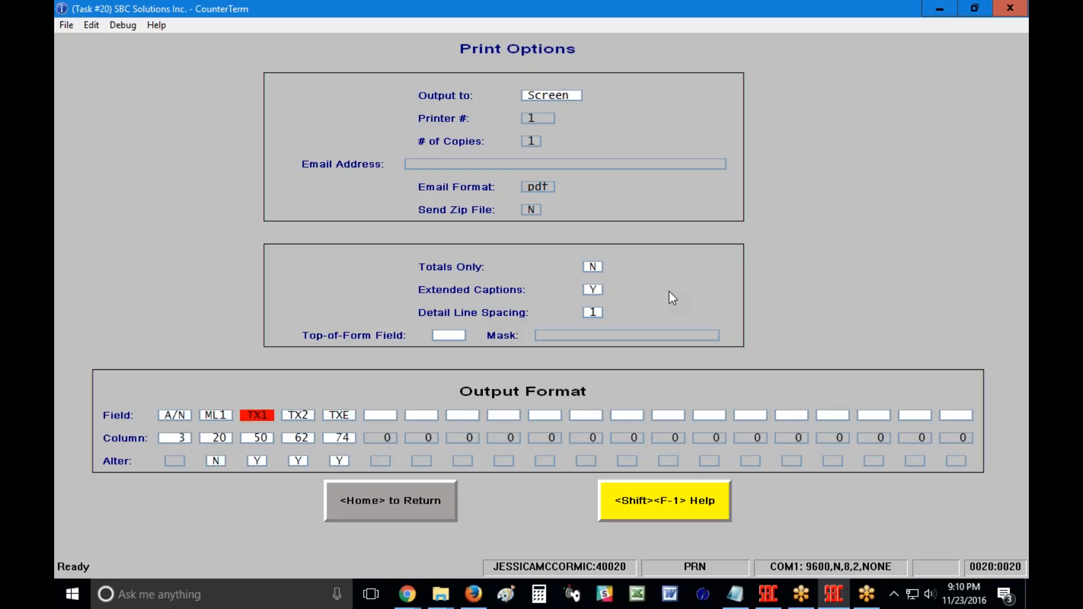
key(Return)
key(Return)
key(Return)
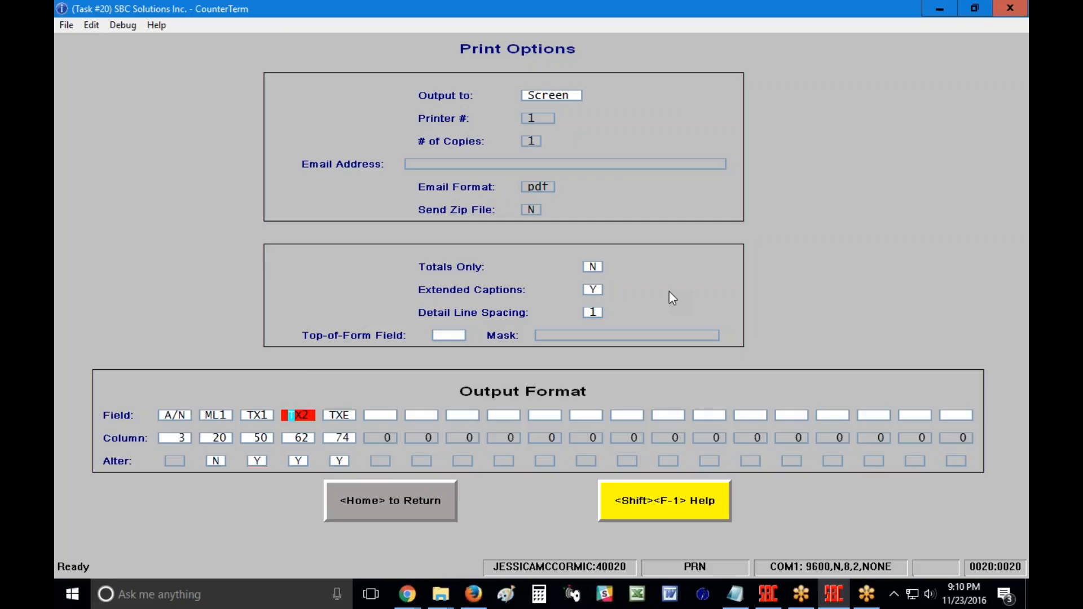
key(Return)
key(Return)
key(Return)
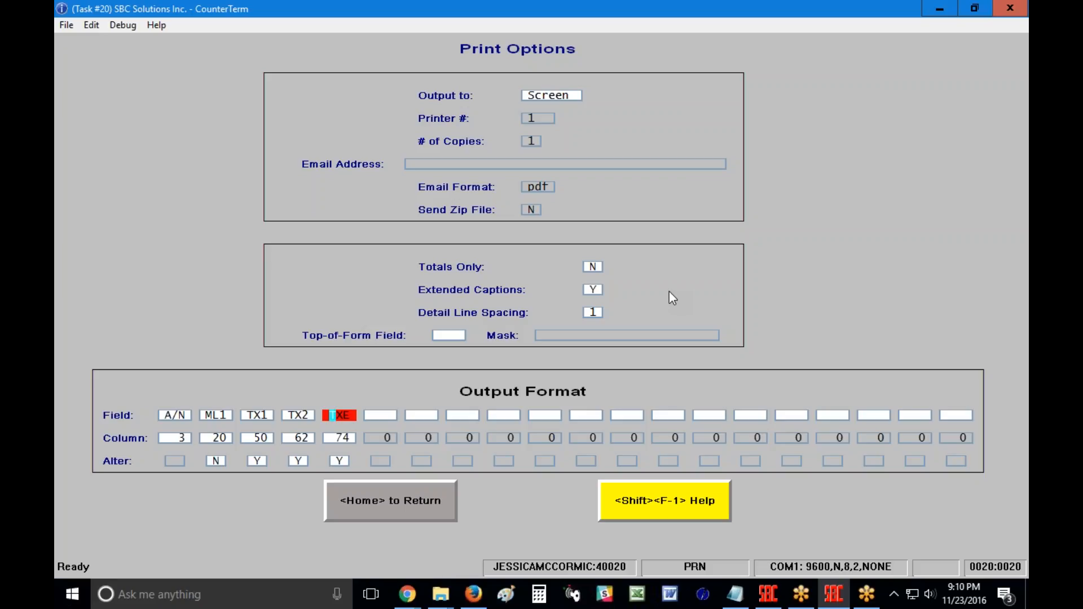
key(Return)
key(Return)
key(Return)
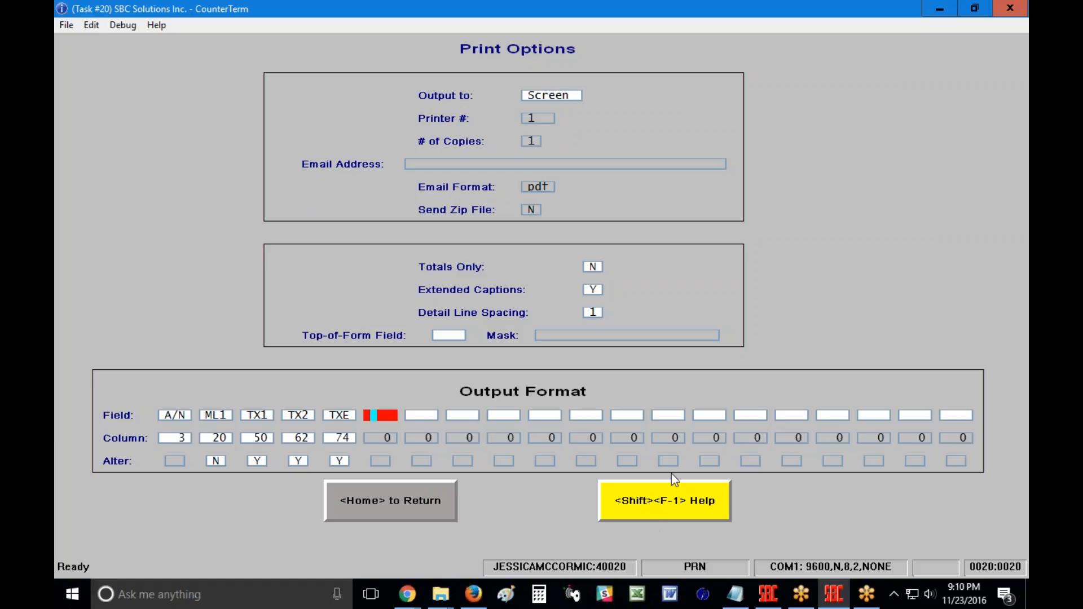
Step: View the list of available fields for the output format, close it and return to the job summary
click(643, 510)
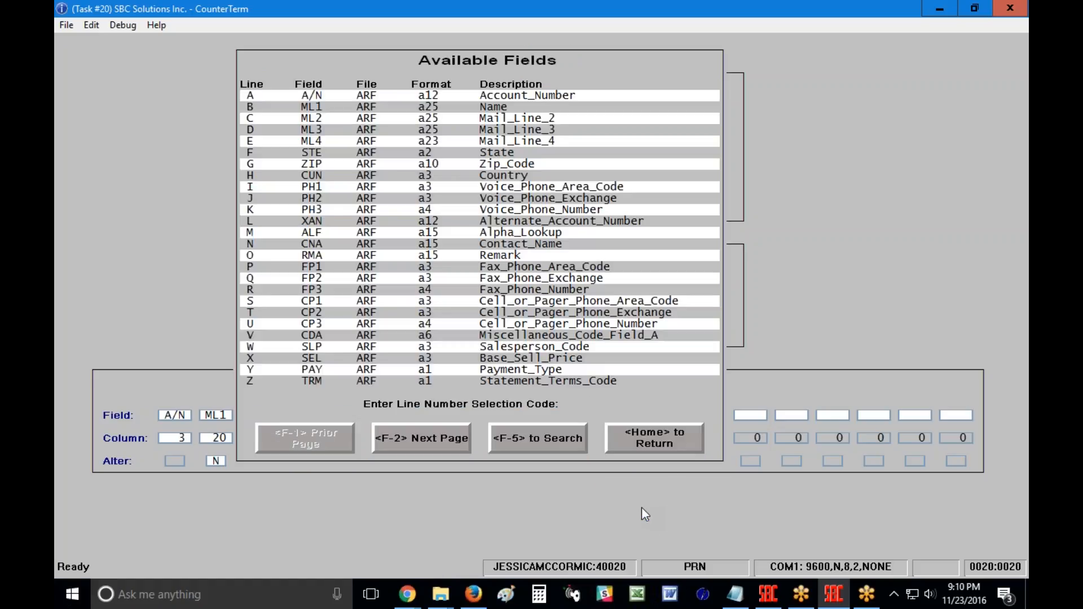
click(649, 443)
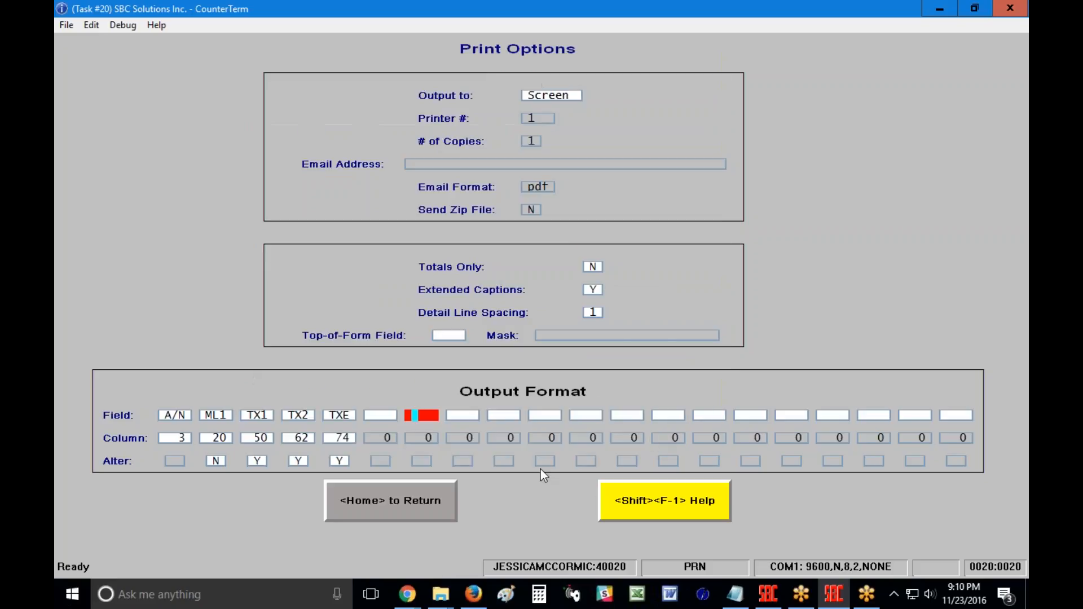
click(383, 509)
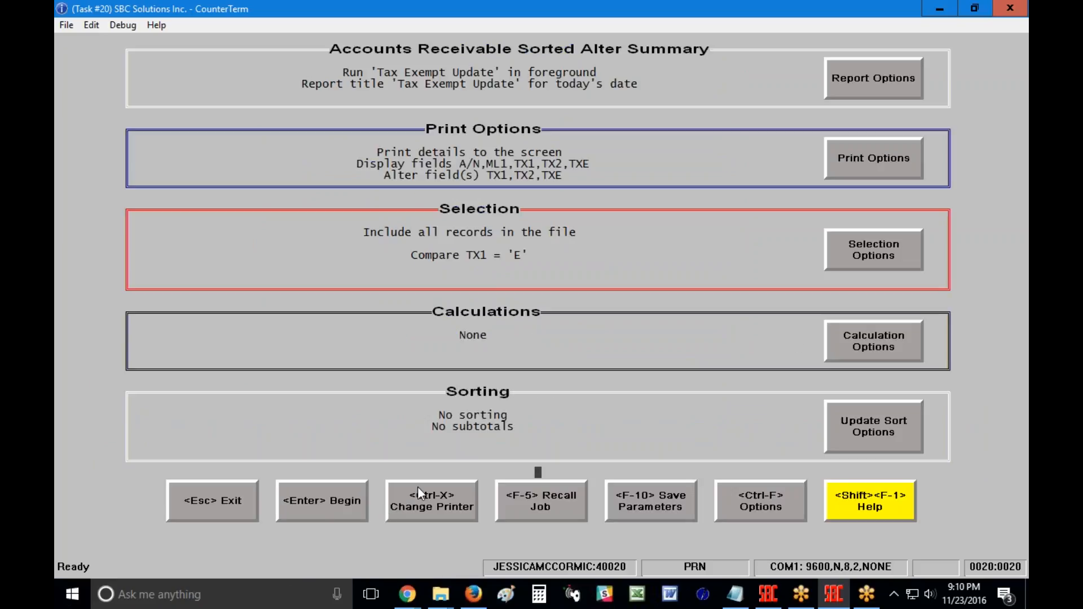
Step: Review the range, filter and compare condition in the selection options, and return to the job summary
click(912, 253)
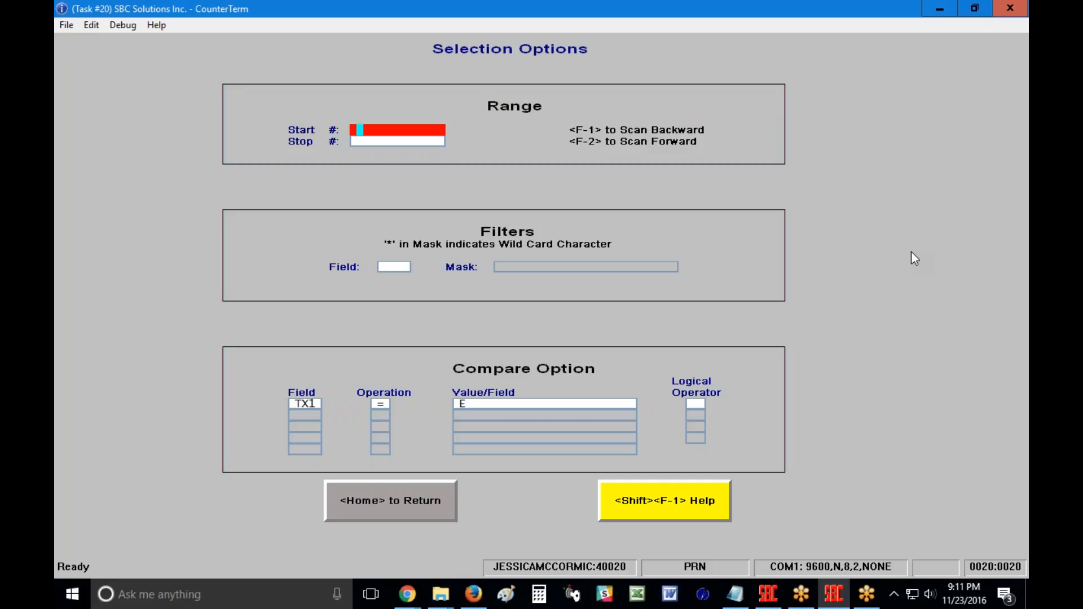
key(Return)
key(Return)
key(Return)
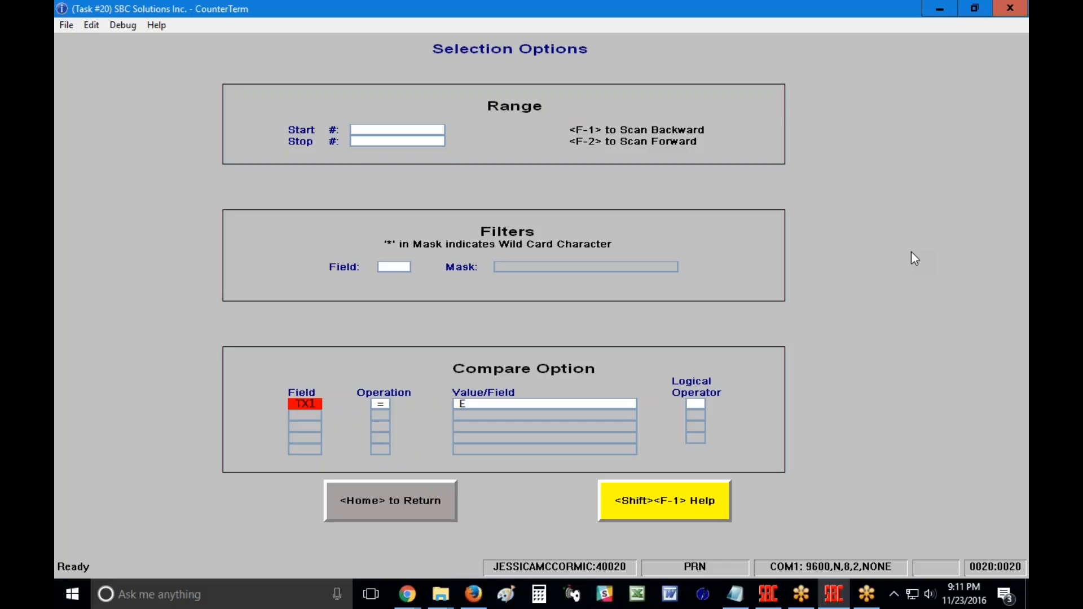
key(Return)
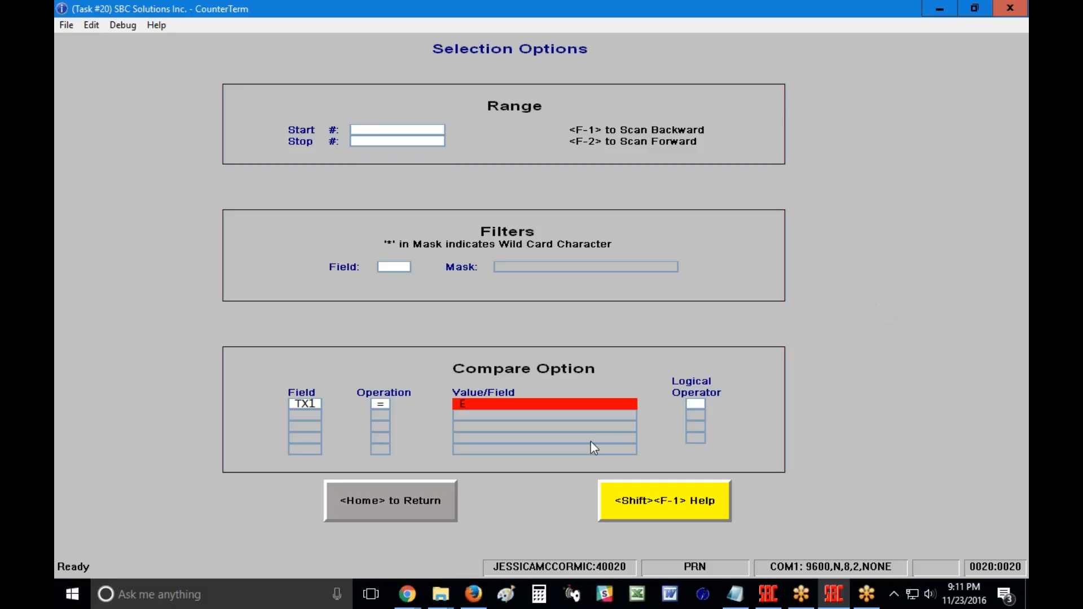
click(390, 502)
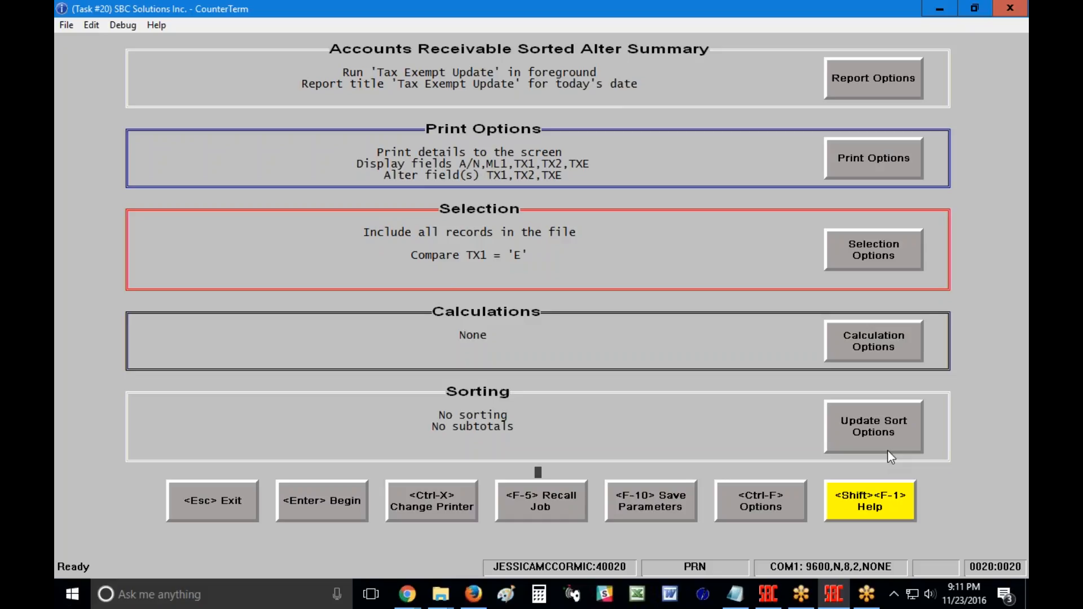
Step: Save the job parameters to library selection TXE, replacing the existing one, with title Tax Exempt Update, security level 0 and no password
click(655, 505)
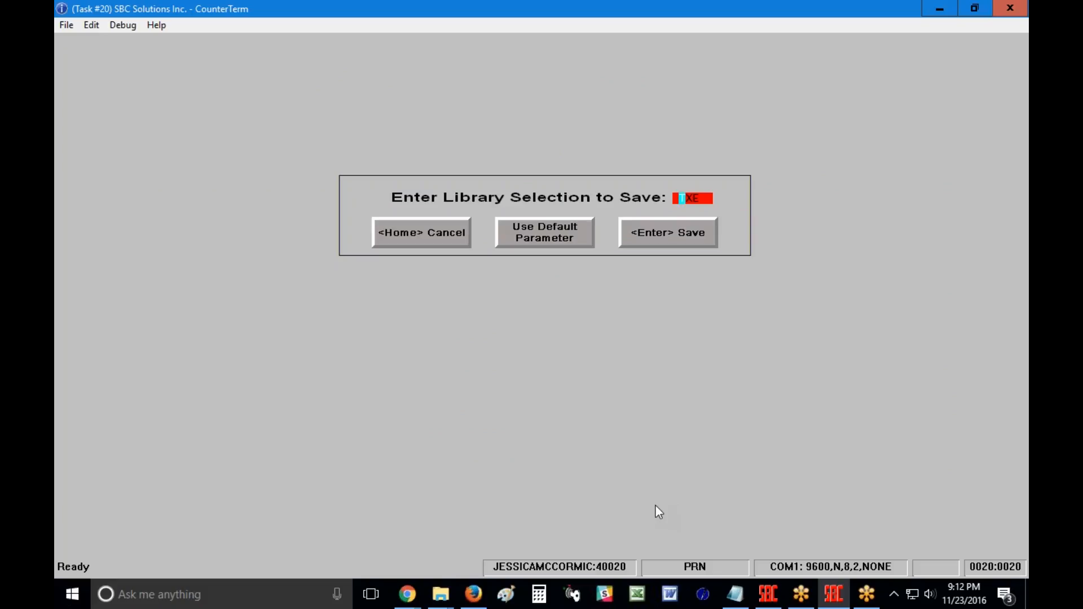
key(Return)
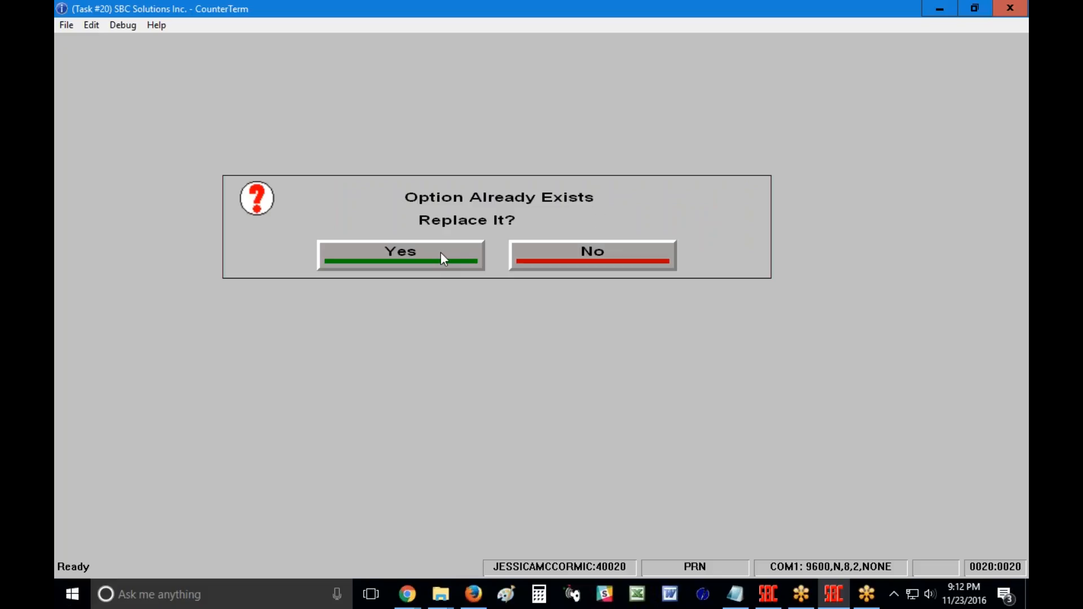
click(424, 255)
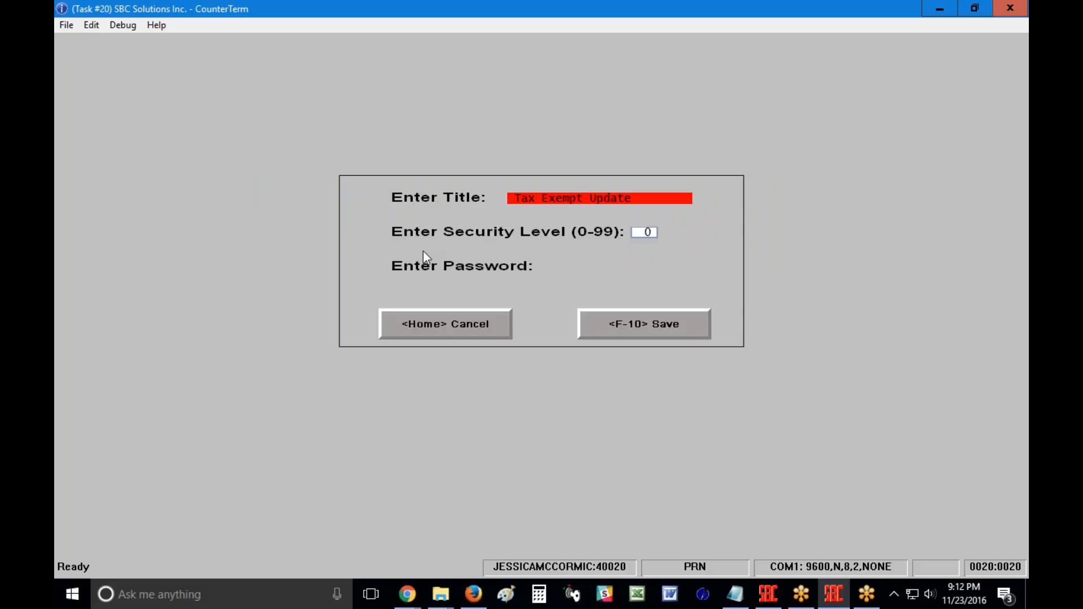
key(Return)
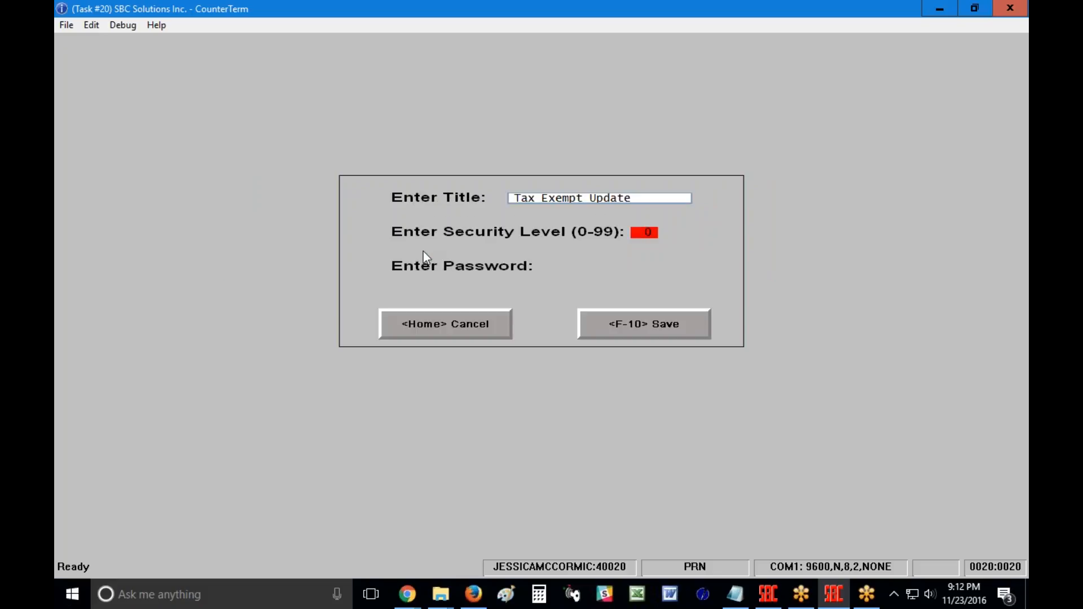
key(Return)
key(Return)
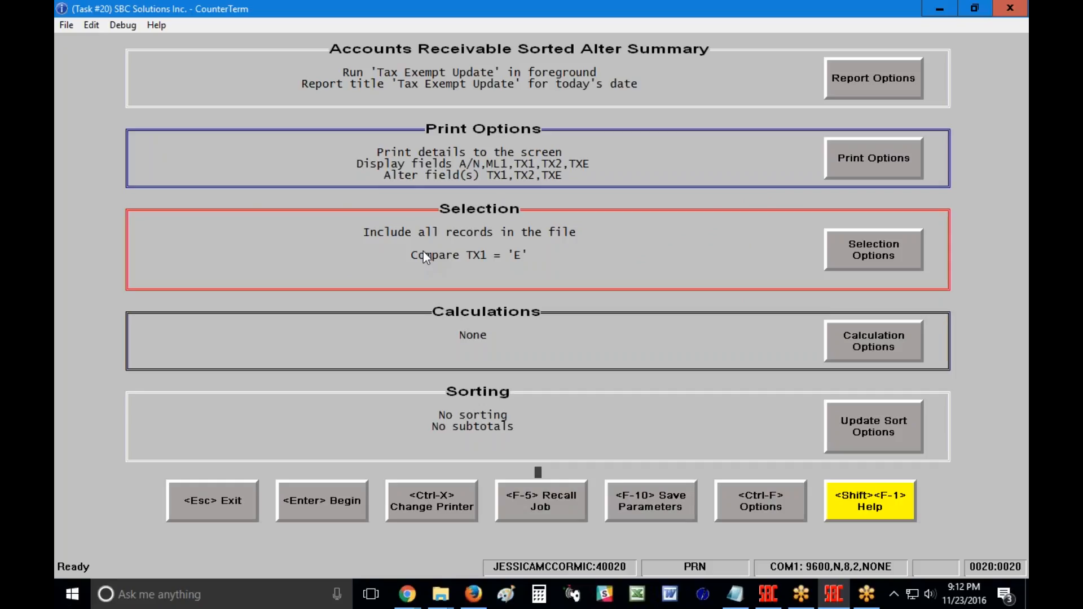
Step: Run the Tax Exempt Update job to list the matching accounts
click(339, 511)
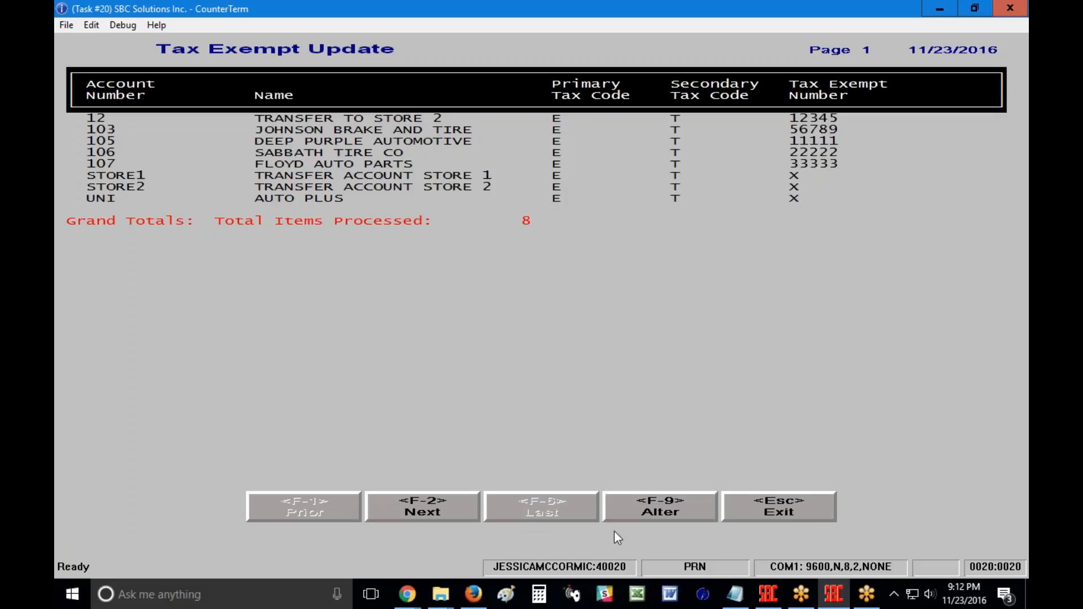
Step: Start altering the listed accounts and enter new tax exempt numbers for Transfer to Store 2 and Johnson Brake and Tire
click(683, 513)
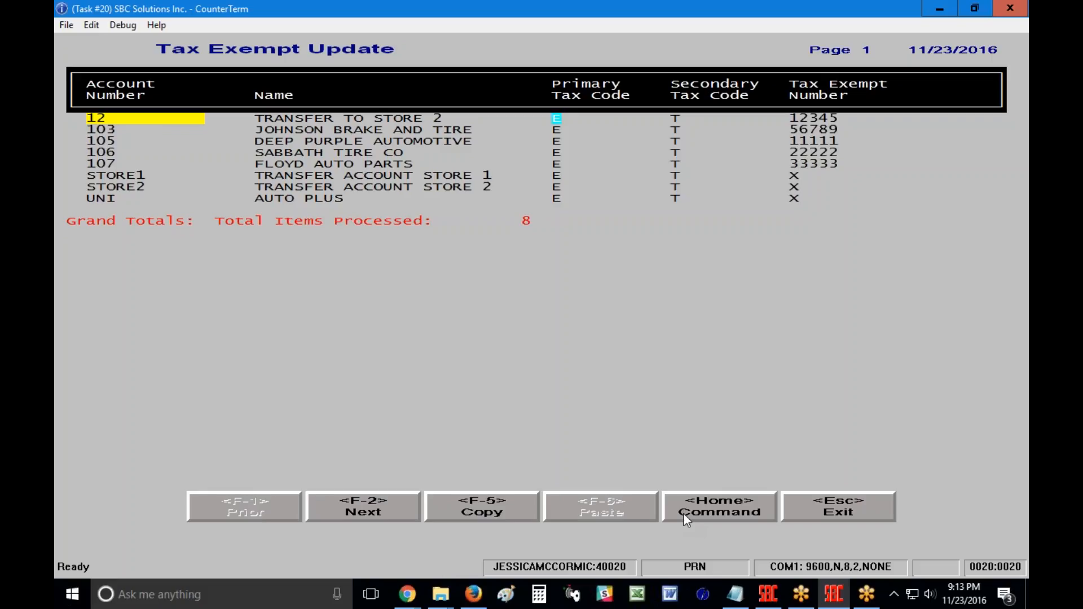
key(Return)
key(Return)
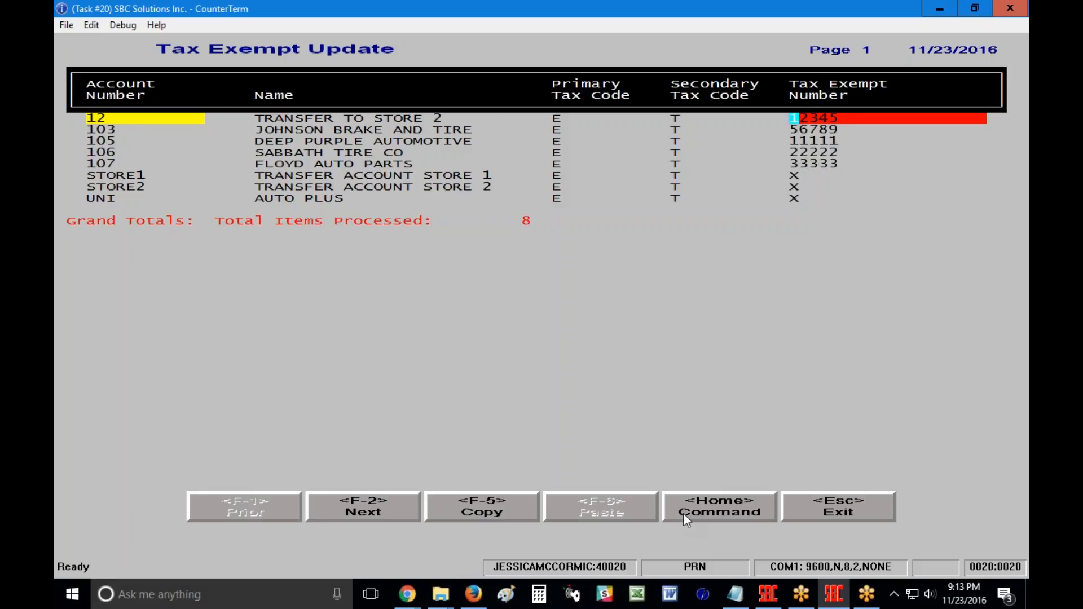
text(00000)
key(Return)
key(Return)
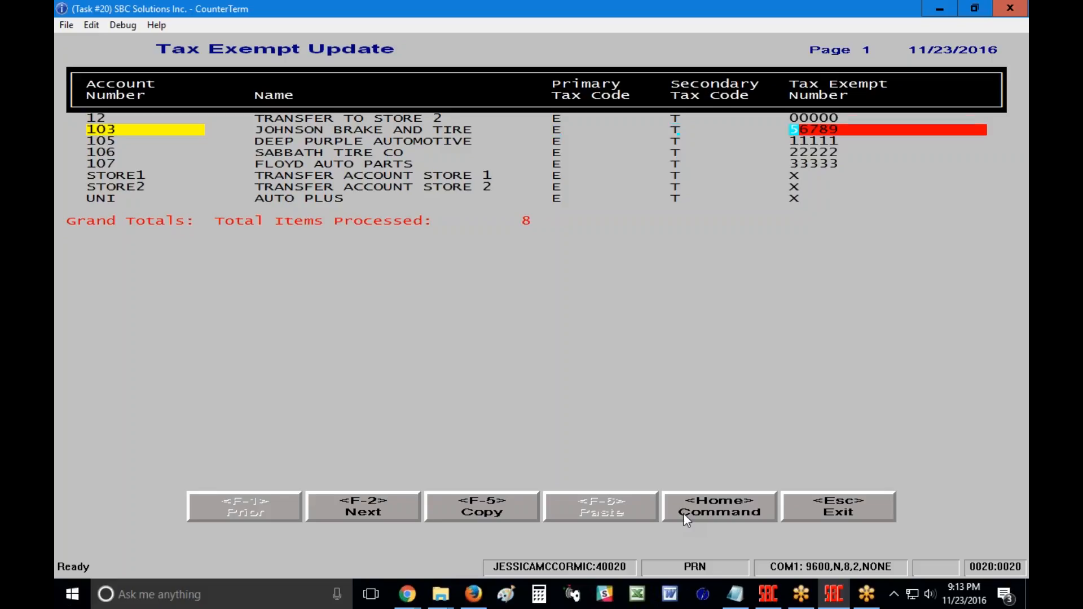
text(55555)
key(Return)
key(Return)
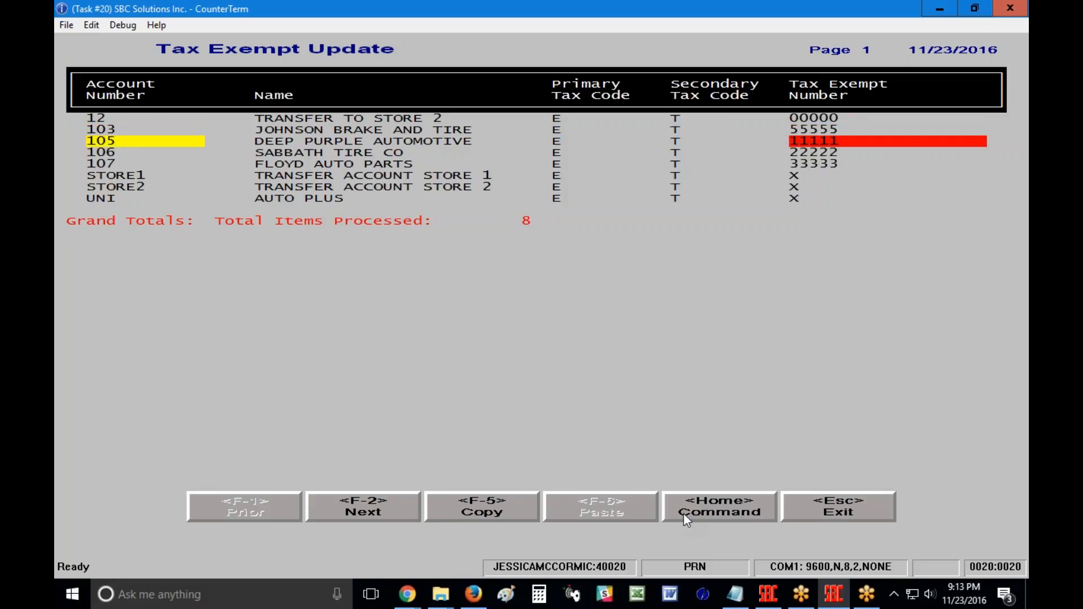
Step: Enter new tax exempt numbers for Deep Purple Automotive, Sabbath Tire Co and Floyd Auto Parts
text(22222)
key(Return)
key(Return)
key(Return)
text(66666)
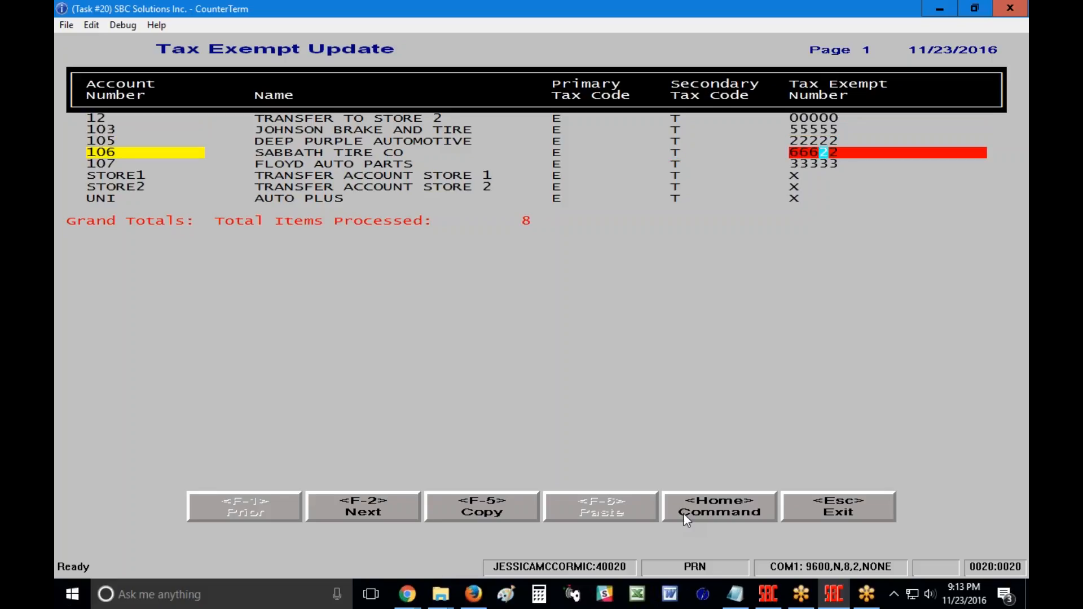
key(Return)
key(Return)
key(Return)
text(555553)
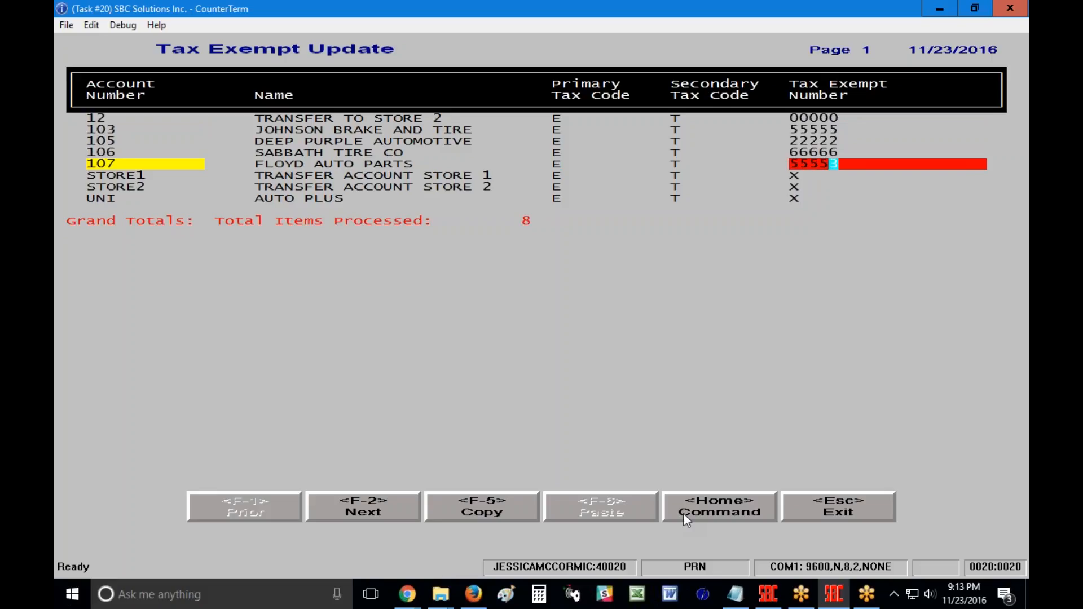
key(Return)
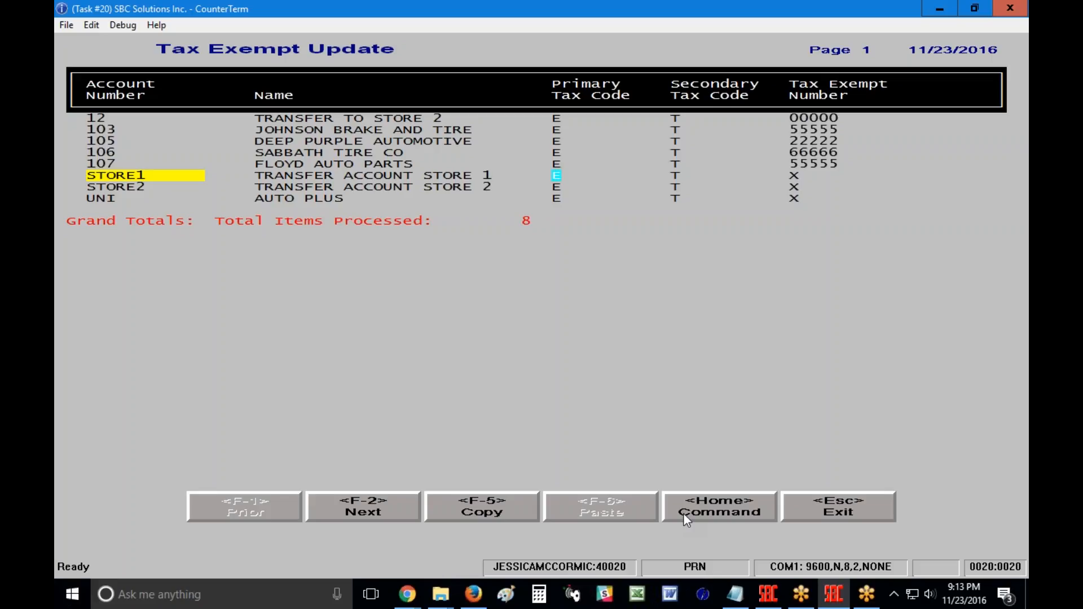
Step: Set the primary tax code of Auto Plus to T, skipping both store transfer accounts, and exit the list
key(Return)
key(Return)
key(Return)
key(Return)
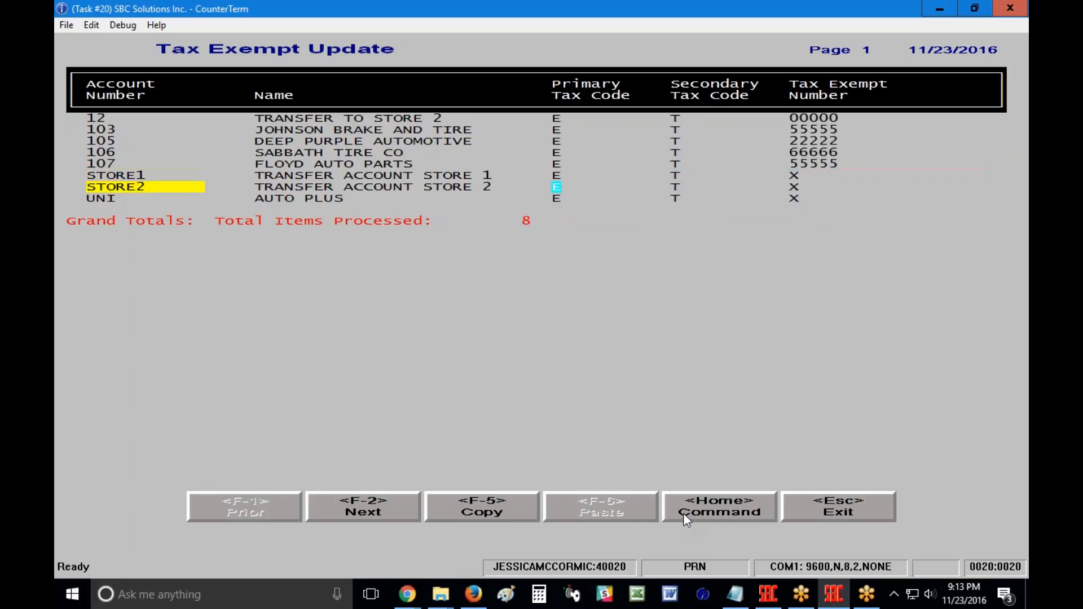
key(Return)
key(Return)
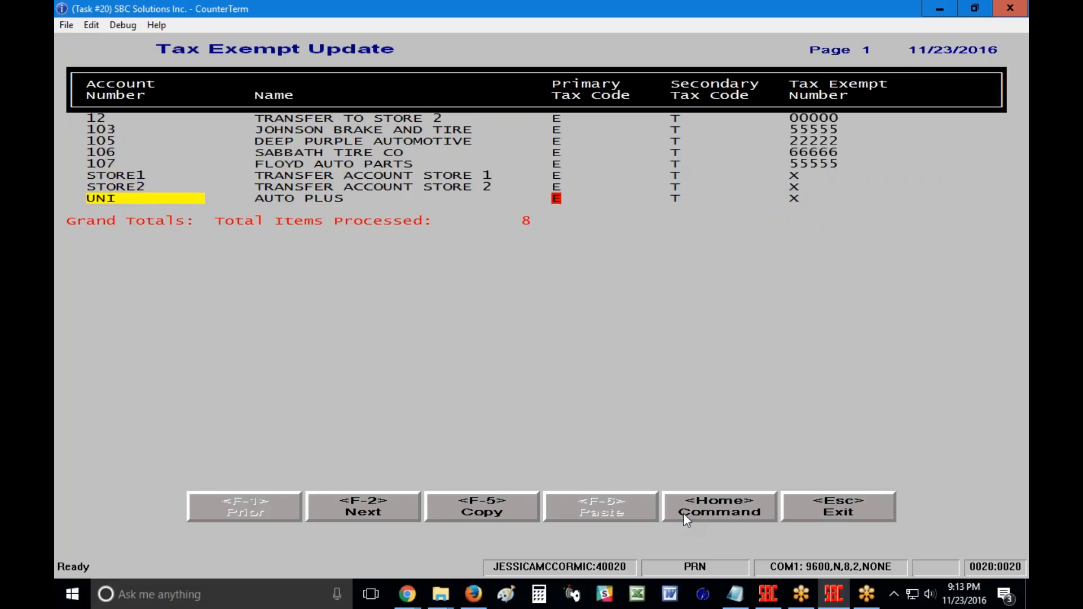
text(T)
key(Return)
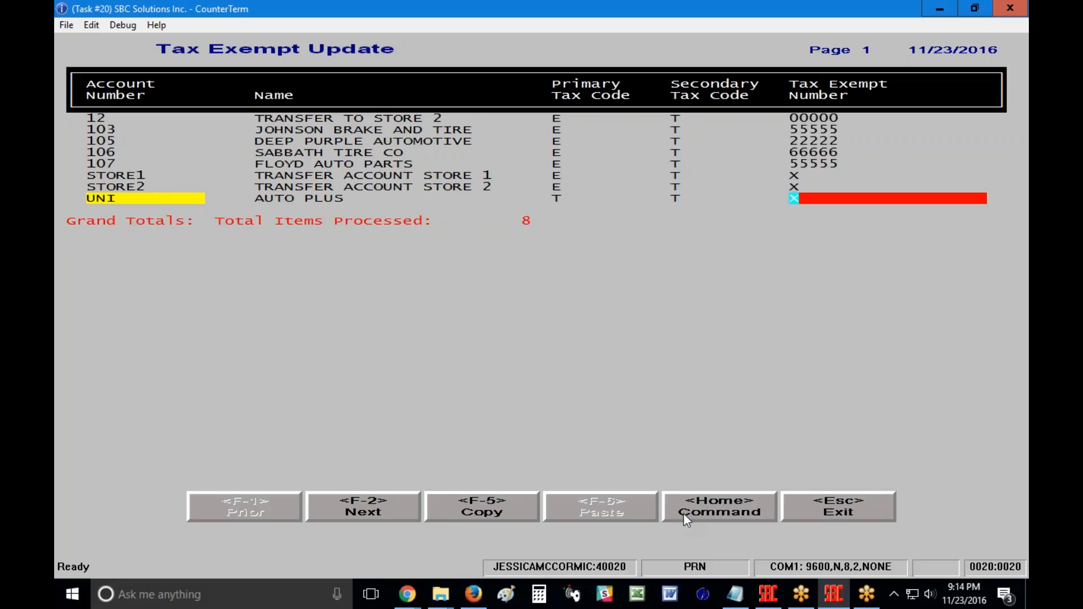
click(725, 513)
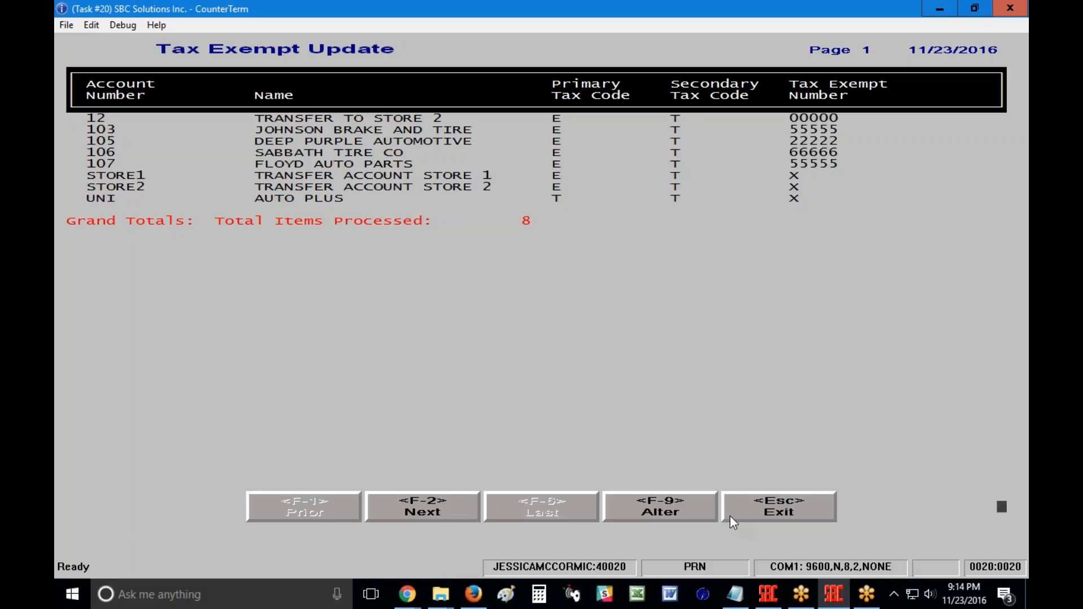
click(786, 522)
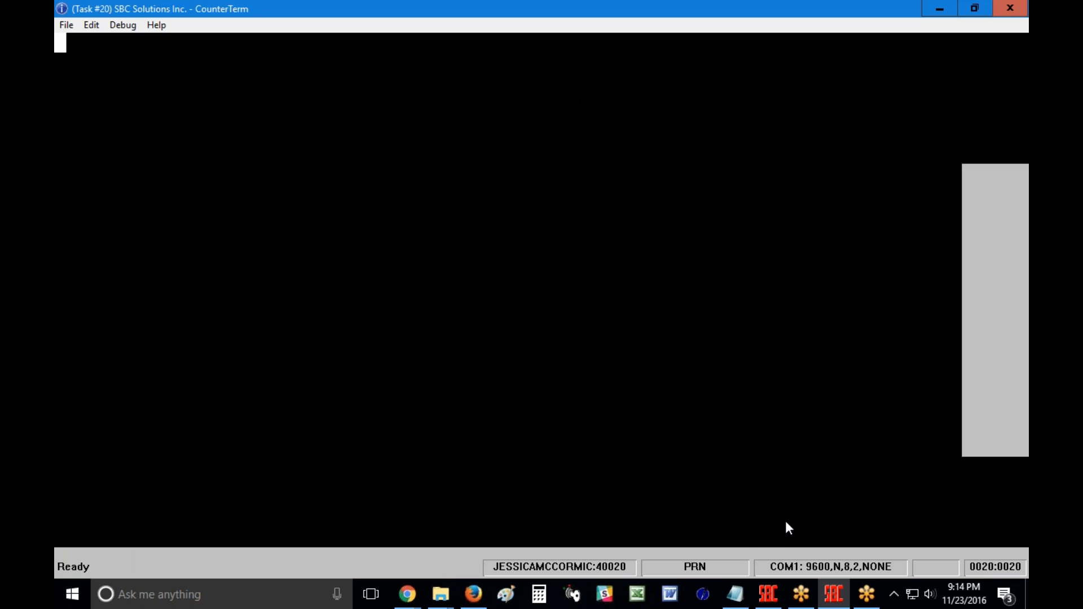
Step: Go to Display/Alter Accounts and open the Accounting page for the Deep Purple Automotive account
key(Escape)
key(Escape)
key(f)
key(3)
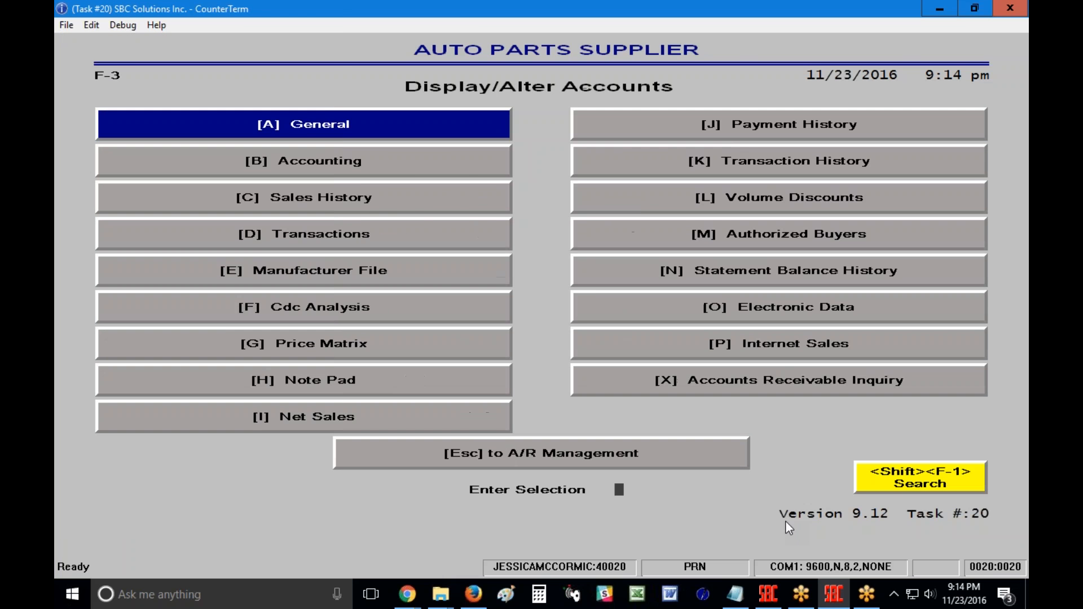
key(b)
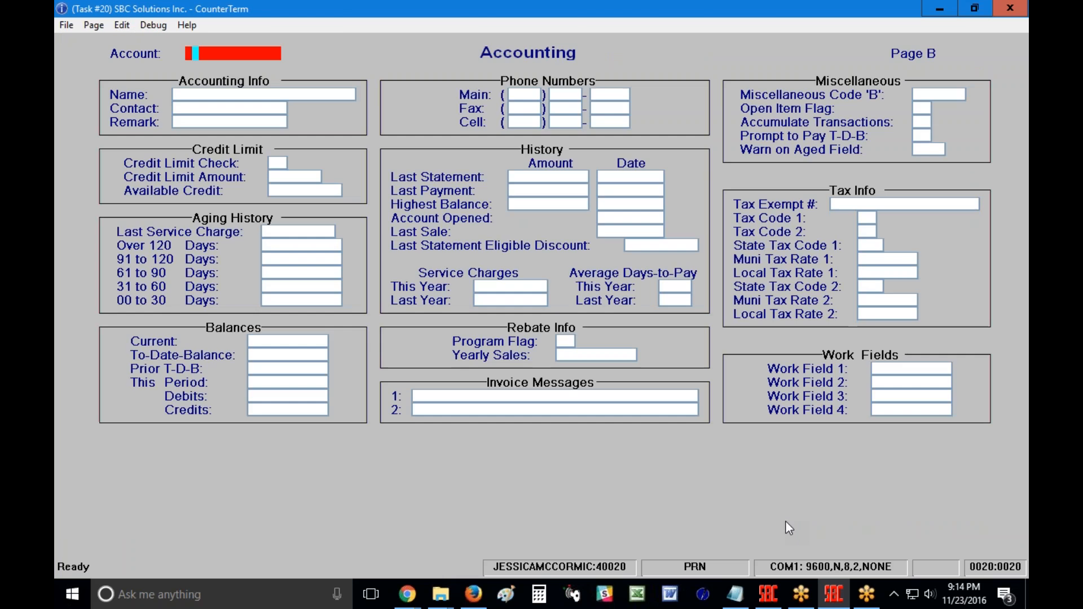
text(105)
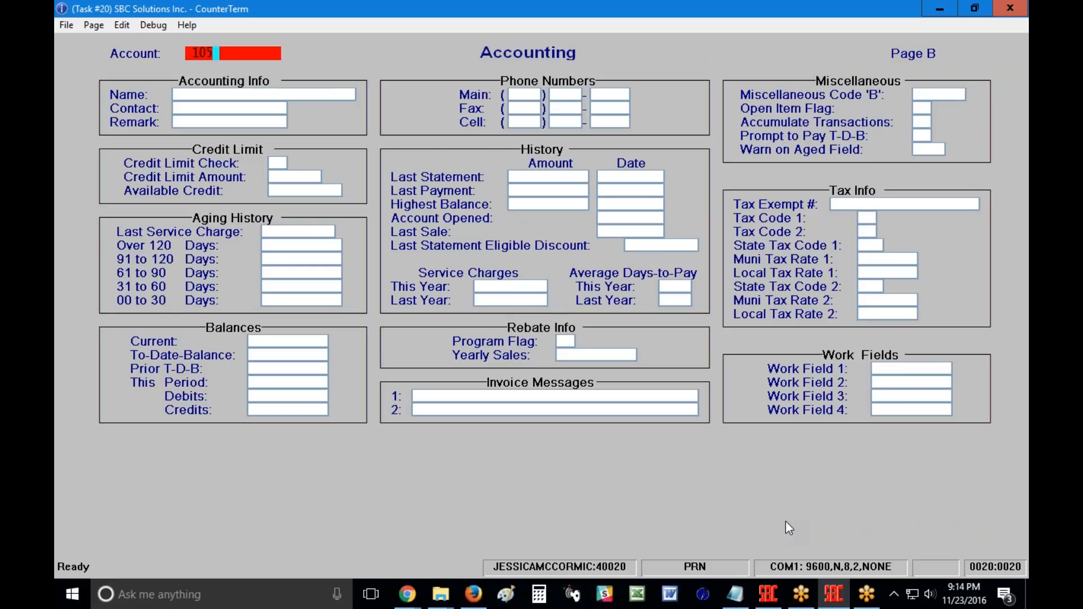
key(Return)
Step: Check the tax info of Sabbath Tire Co and the accounts after it, and return to the main menu
key(F2)
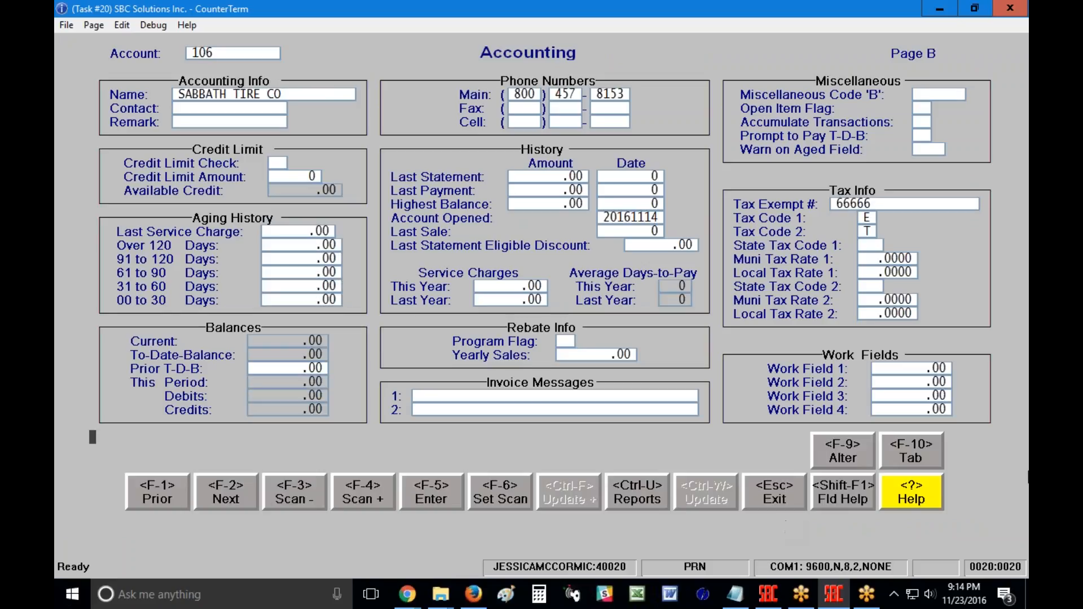
key(F2)
key(F2)
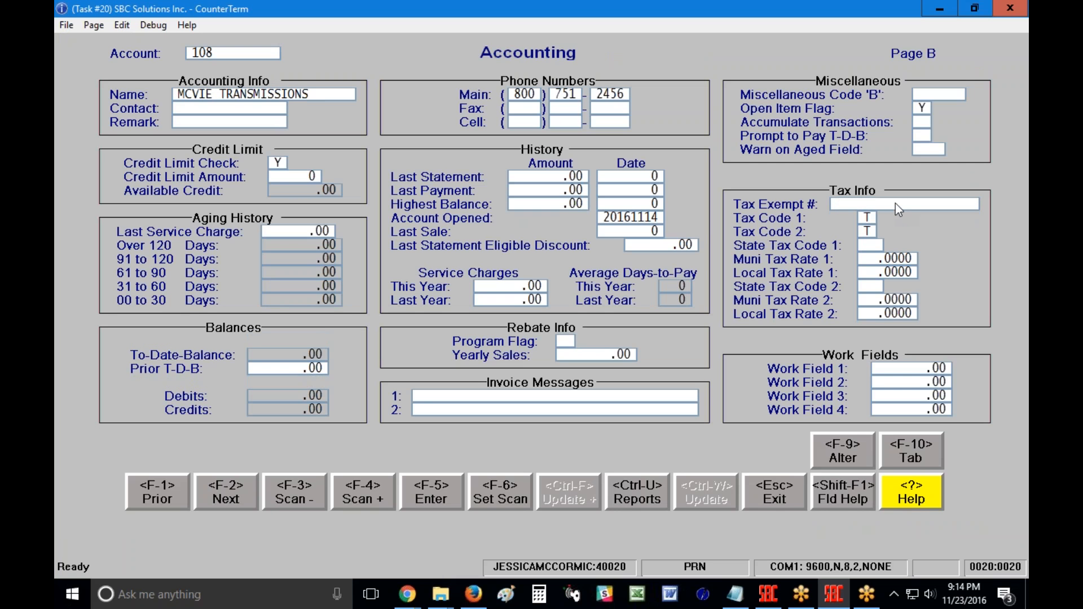
key(F2)
key(Escape)
key(Escape)
key(Escape)
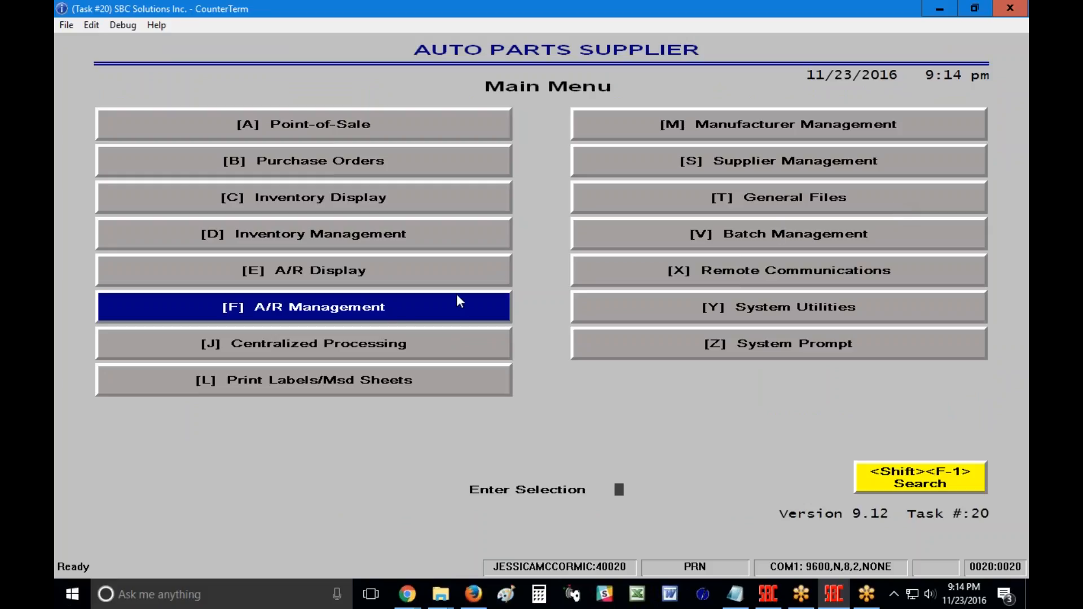
Step: Go to Custom A/R Edit under the A/R accounting standard reports and list its library jobs
click(361, 315)
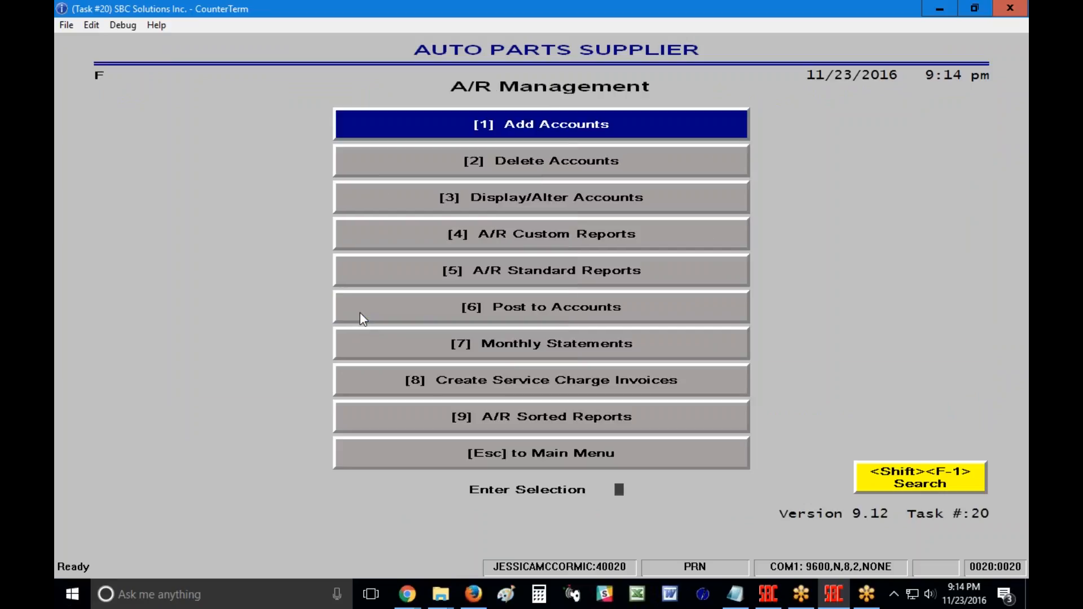
key(Down)
key(Down)
key(Down)
key(Down)
key(Return)
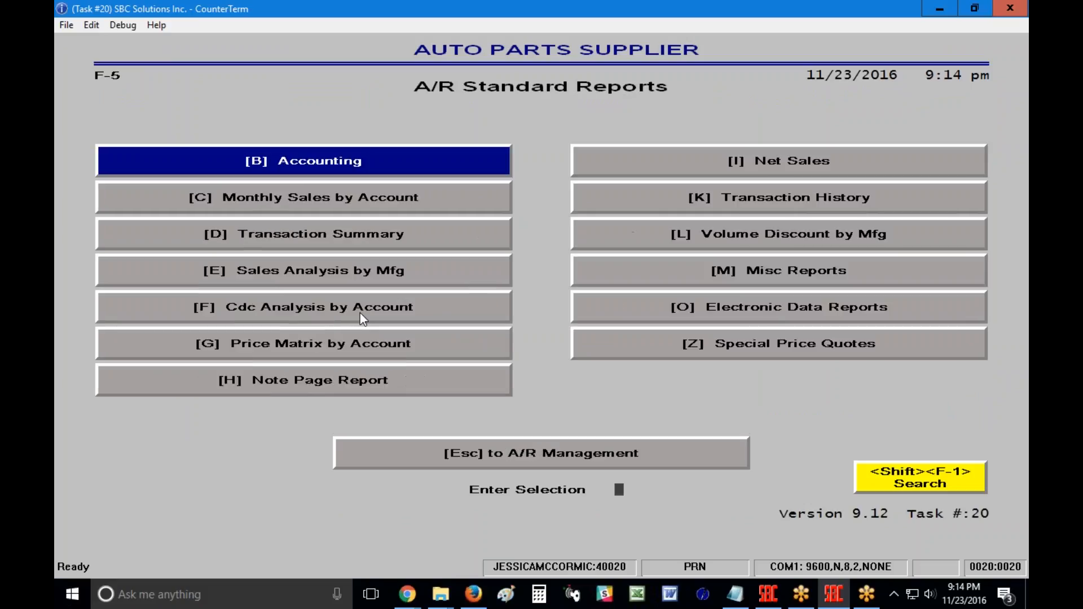
key(Return)
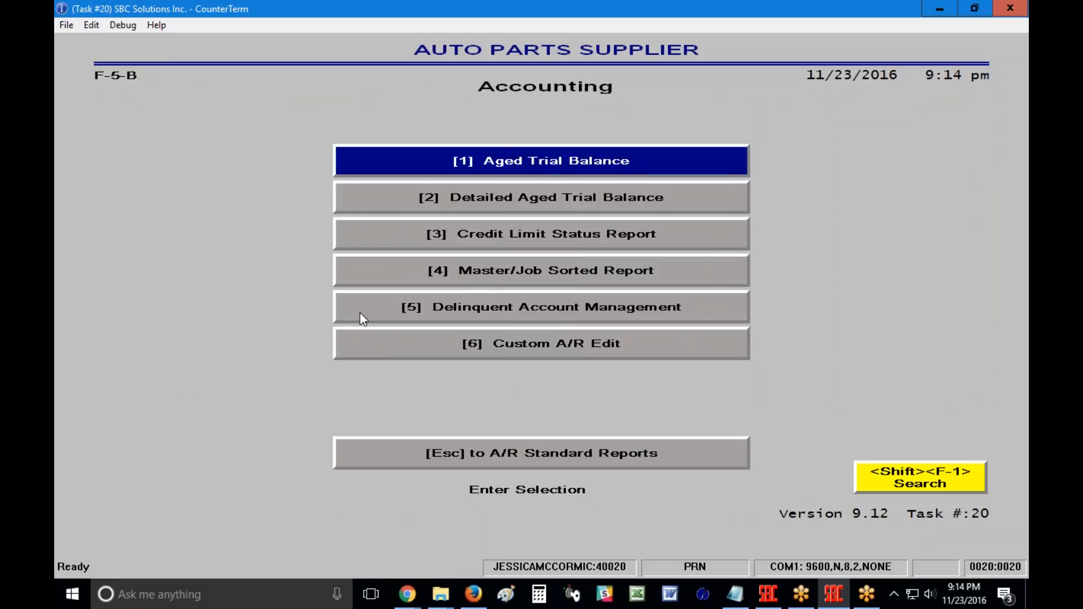
key(Down)
key(Down)
key(Down)
key(Down)
key(Down)
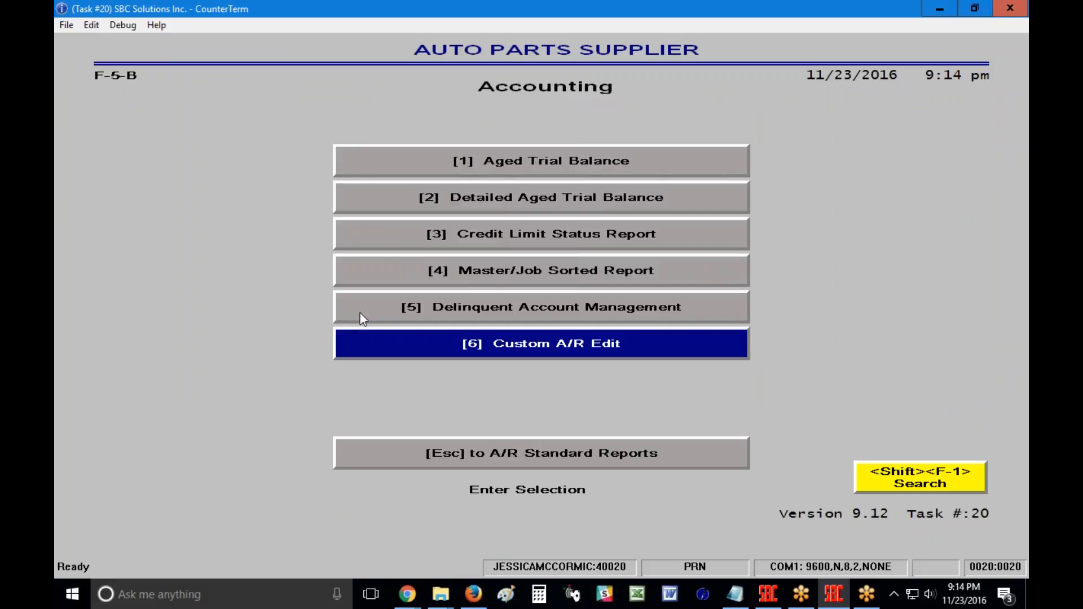
key(Return)
key(Return)
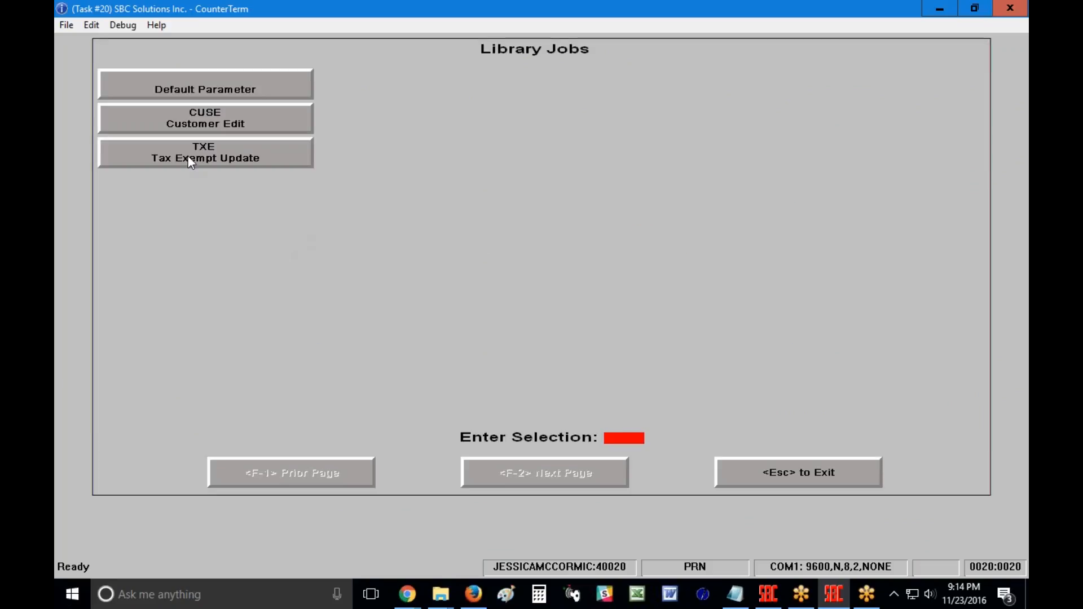
Step: Load the TXE Tax Exempt Update library job with its saved selection options and run it
click(223, 157)
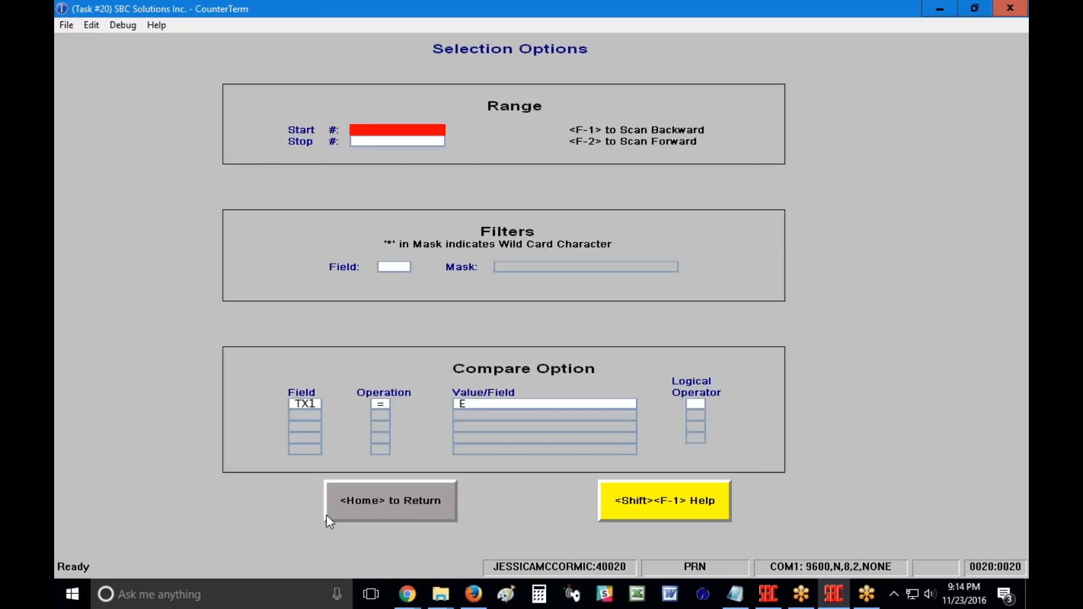
click(387, 503)
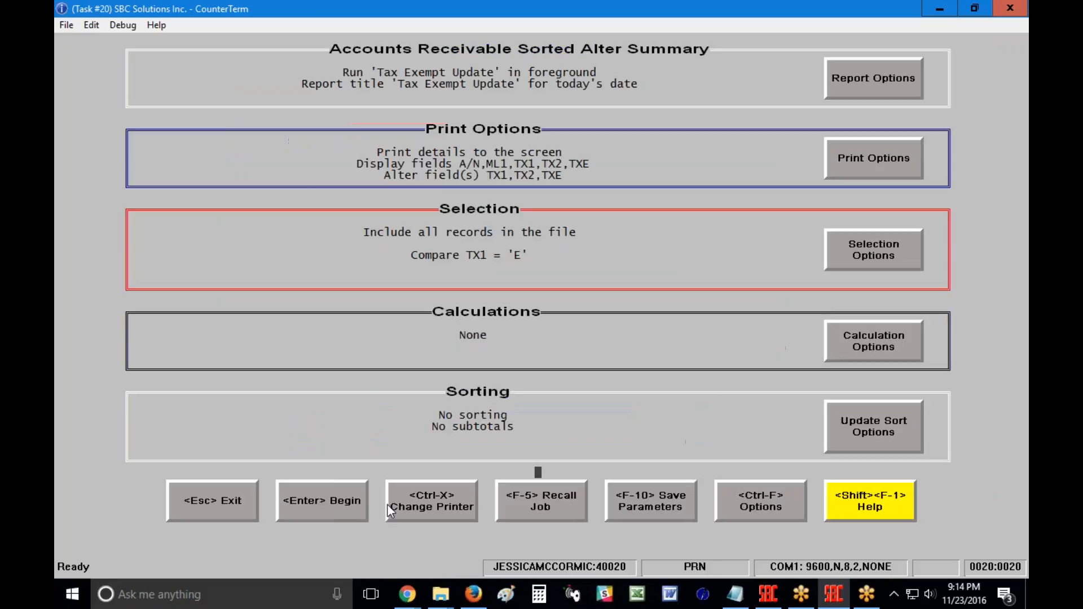
click(317, 501)
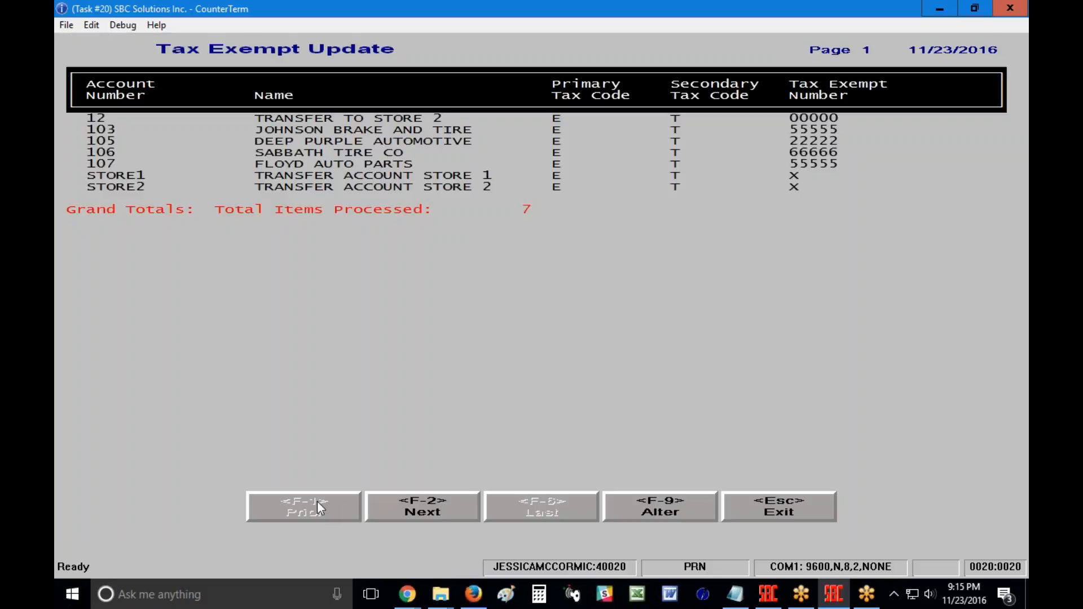
Step: Start altering the listed accounts and store a value to copy for the secondary tax code column
key(F9)
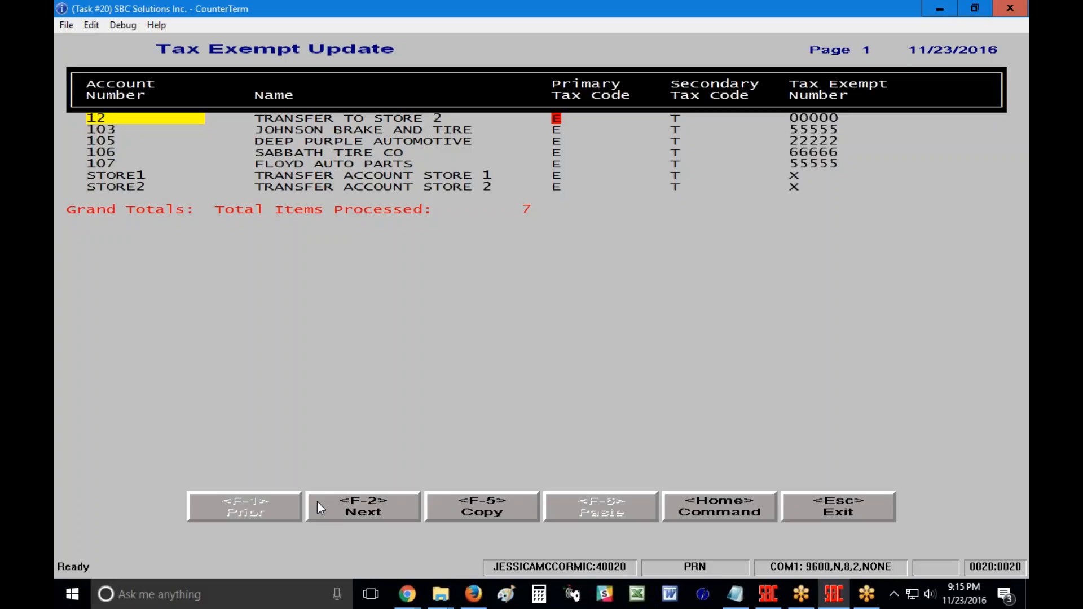
key(Return)
click(493, 506)
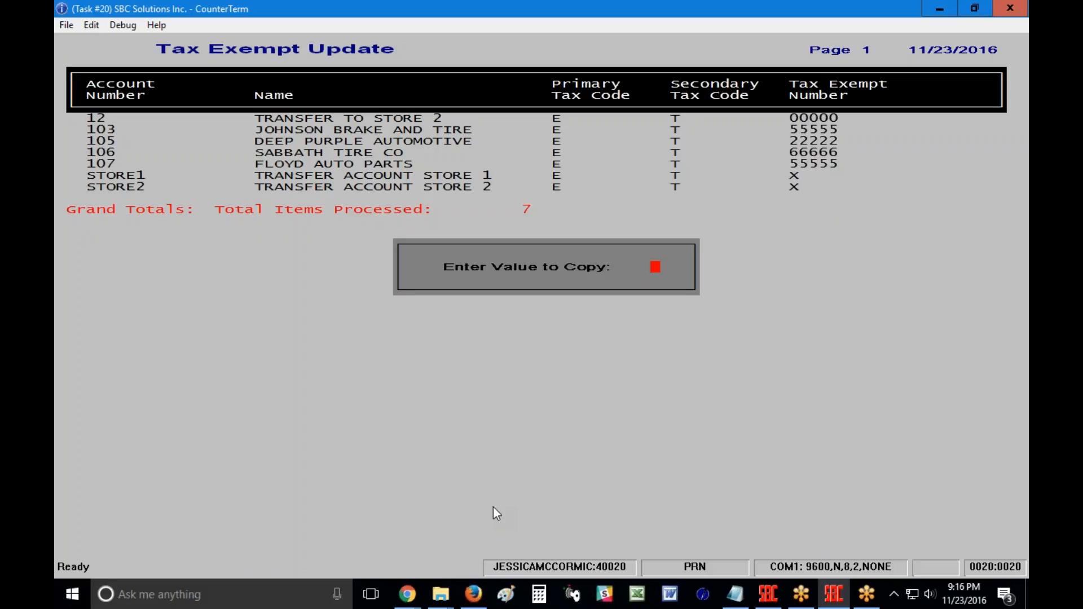
key(Escape)
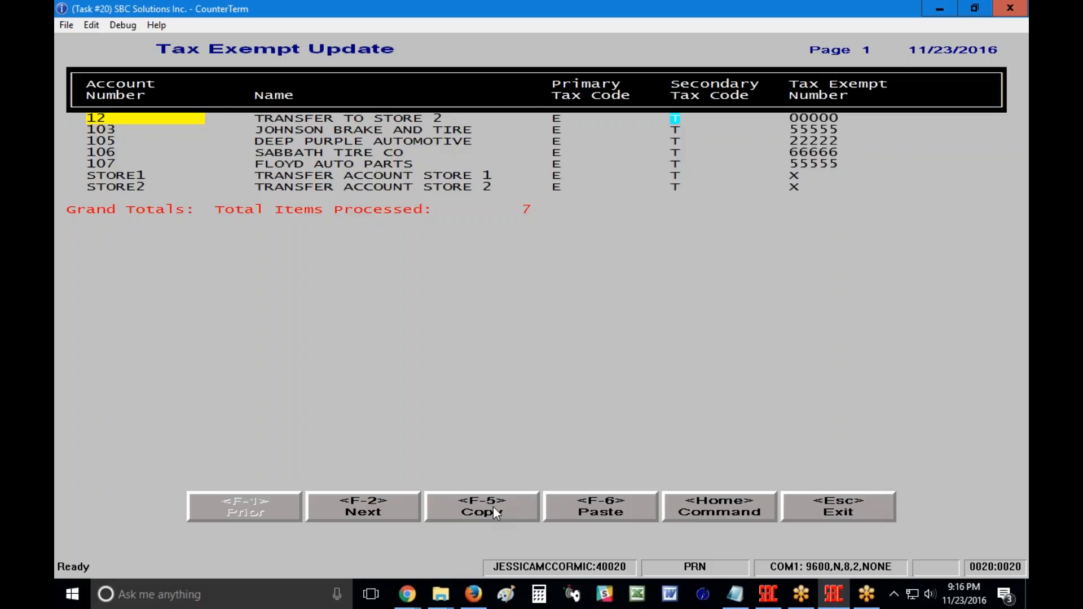
Step: Set the secondary tax code to E for Transfer to Store 2, Johnson Brake and Tire and Sabbath Tire Co, keeping T for Deep Purple Automotive
text(E)
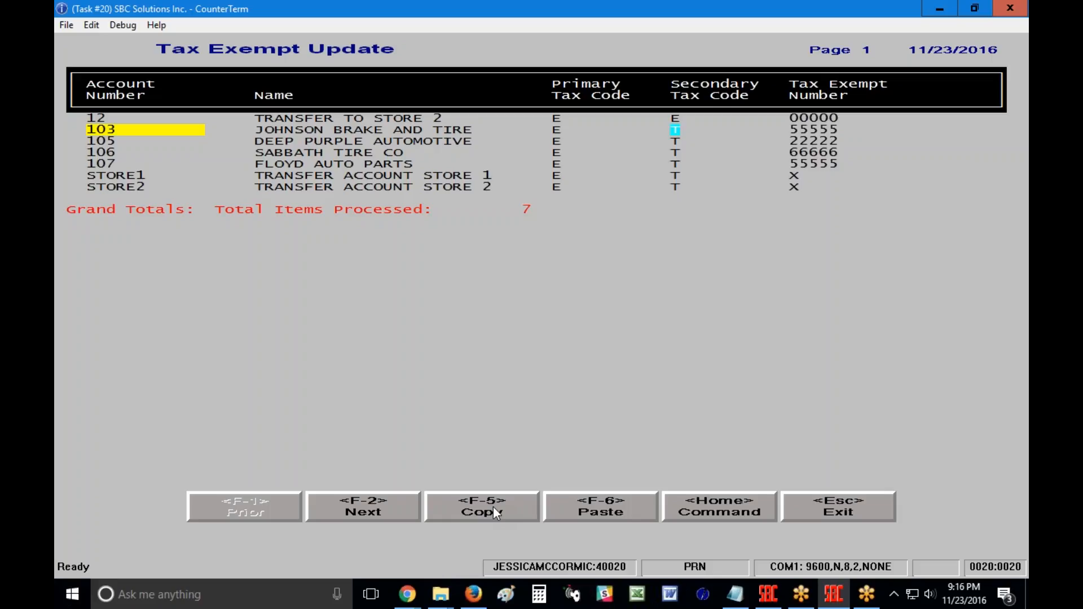
text(E )
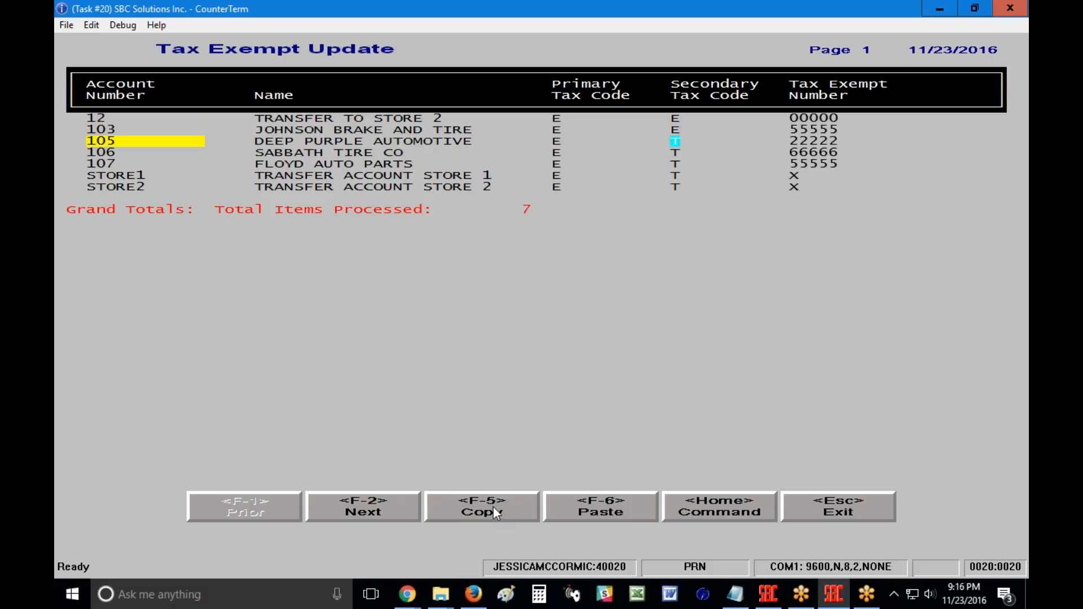
text(T)
key(Return)
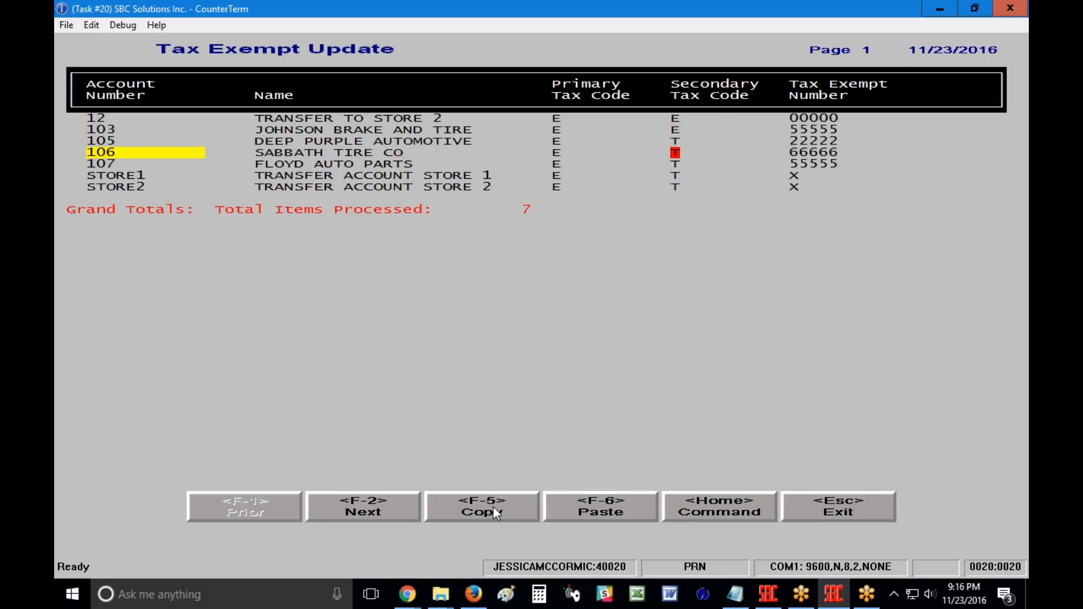
text(E)
key(Return)
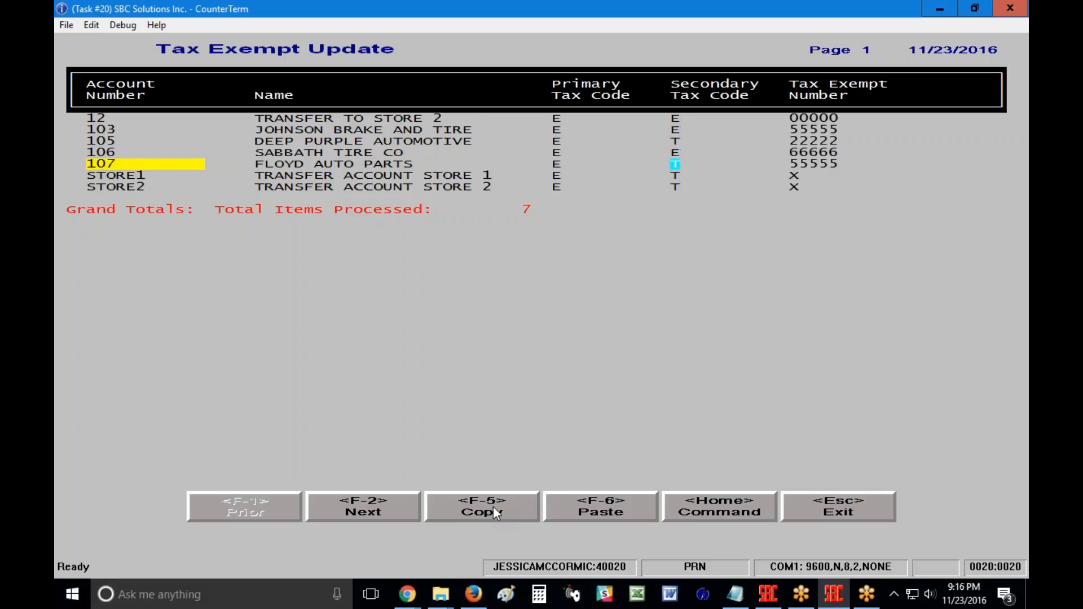
Step: Set the secondary tax code to E for Floyd Auto Parts and both store transfer accounts
text(E)
key(Return)
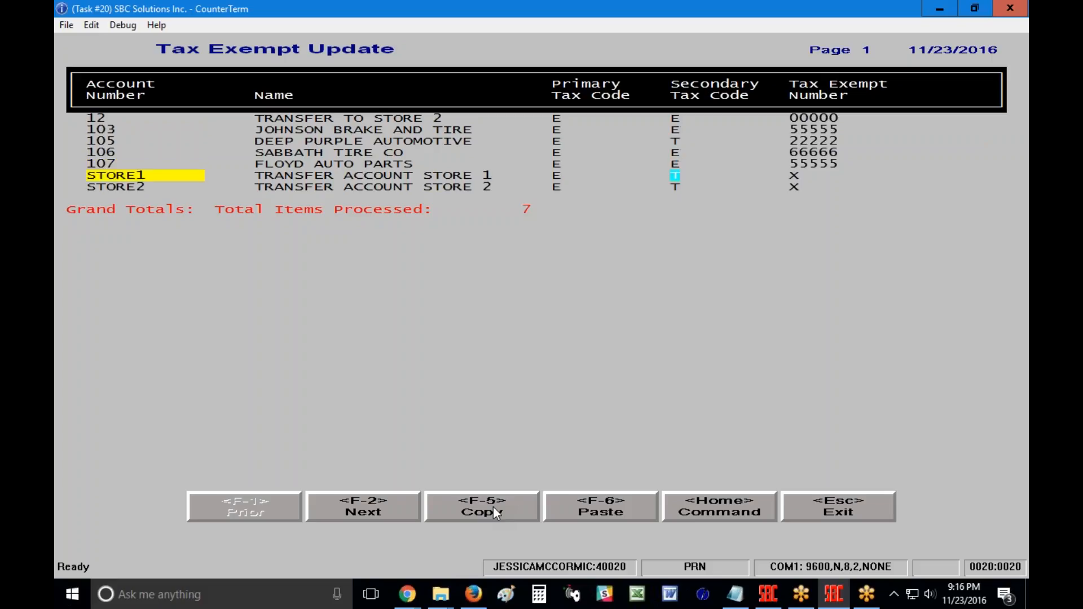
text(E)
key(Return)
text(E)
key(Return)
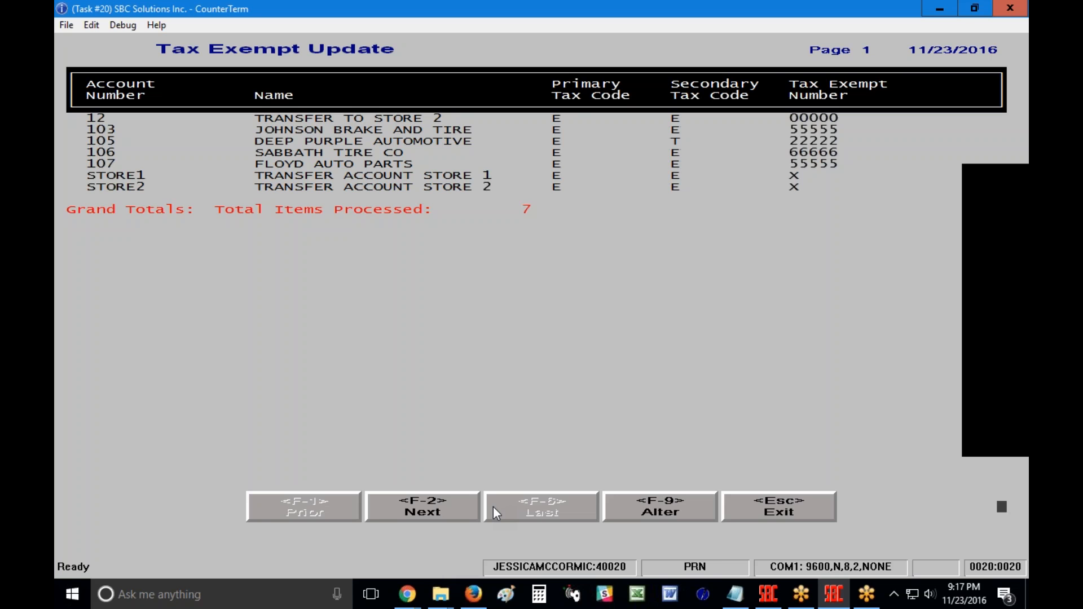
Step: Leave the Tax Exempt Update list and look up Deep Purple Automotive's Accounting page under Display/Alter Accounts to check its tax info
key(Escape)
key(Escape)
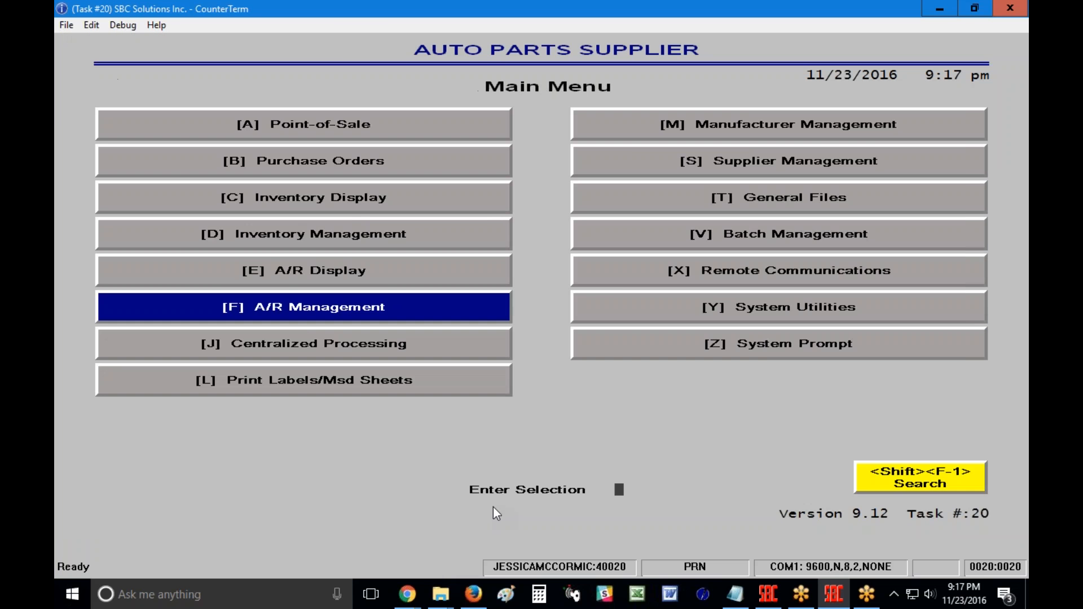
key(Return)
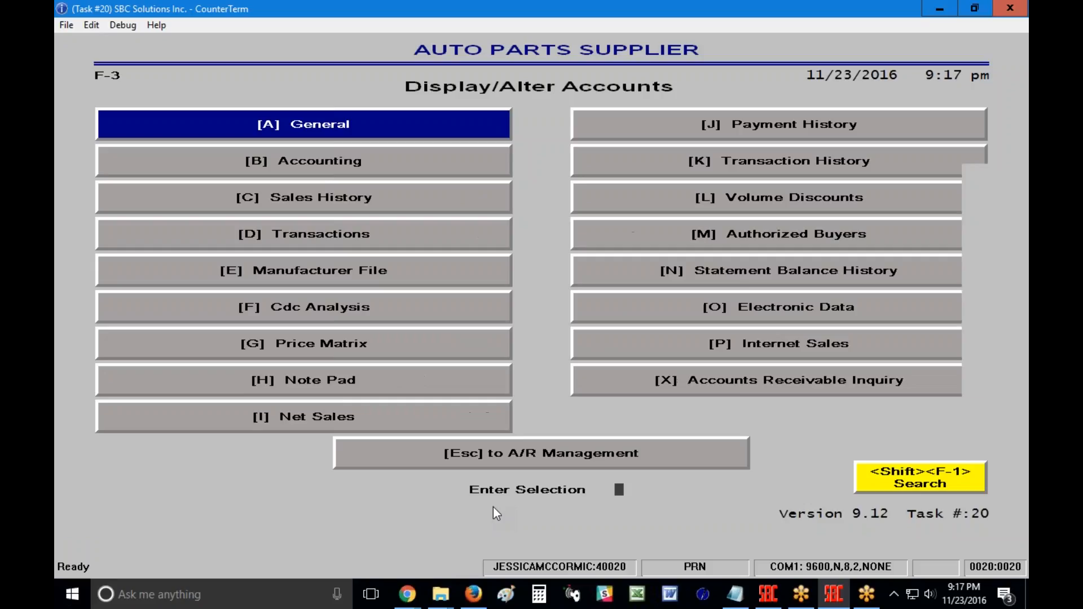
key(b)
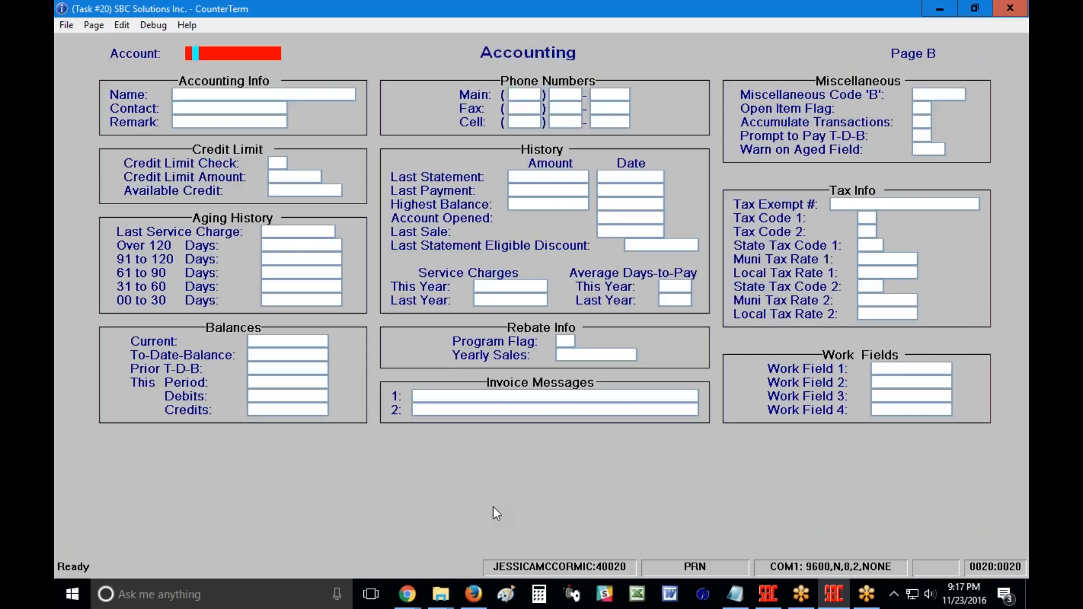
text(105)
key(Return)
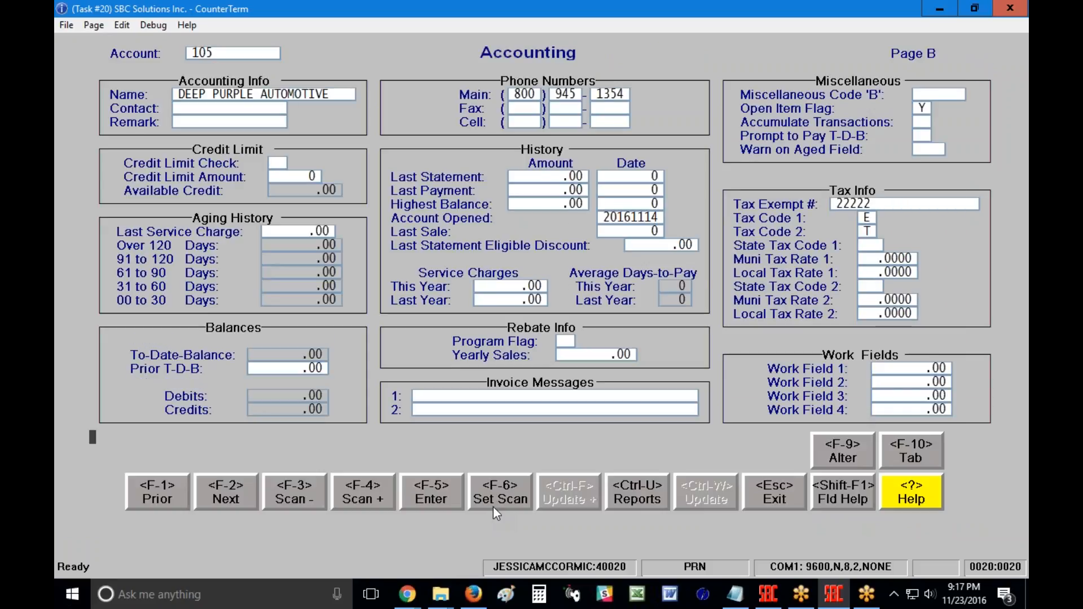
Step: Page forward through the following accounts' Accounting records to Transfer Account Store 1, checking each one's tax exempt number and tax codes
key(F2)
key(F2)
key(F2)
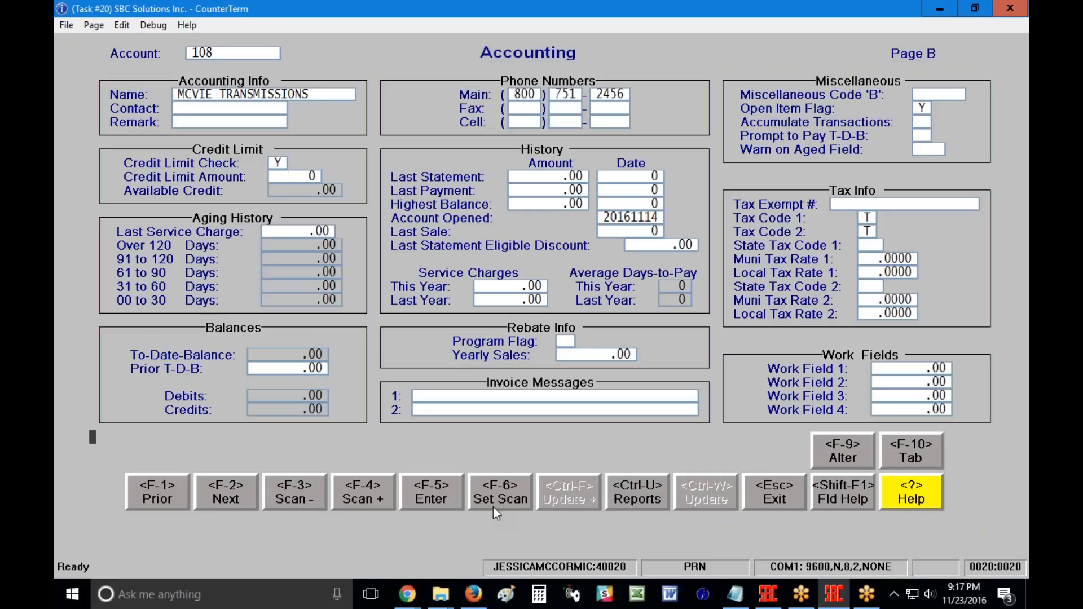
key(F2)
key(F2)
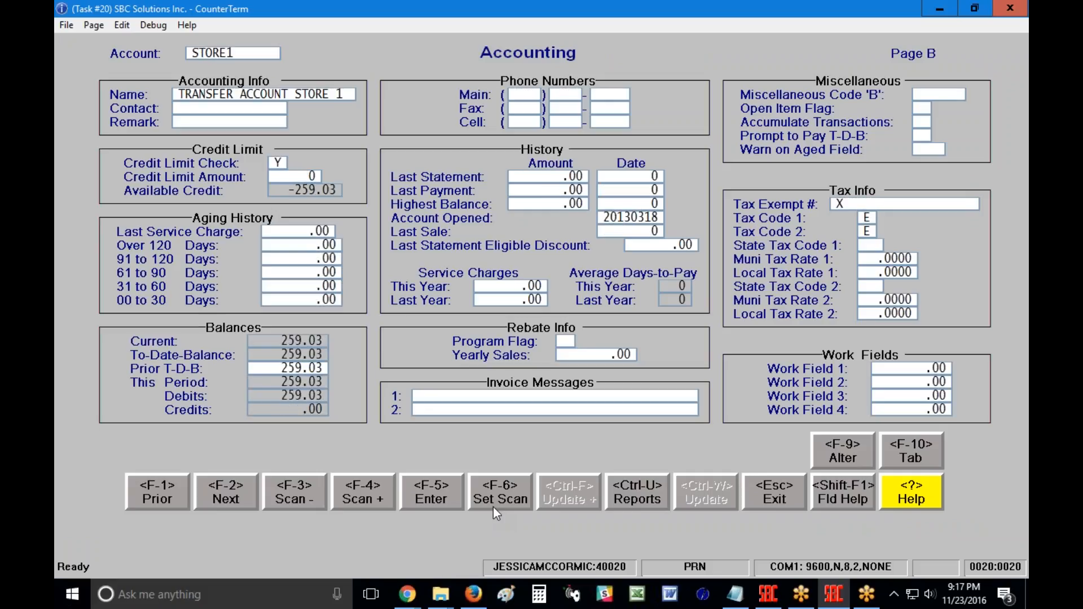